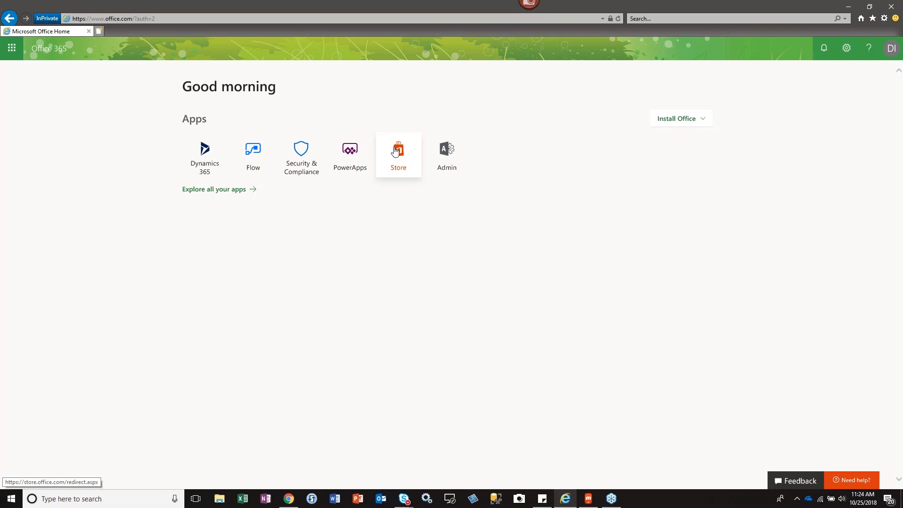
Open Dynamics 365 Business Central from the Office 365 home page and look over the Business Manager role center.
{"action": "left_click", "coordinate": [204, 153]}
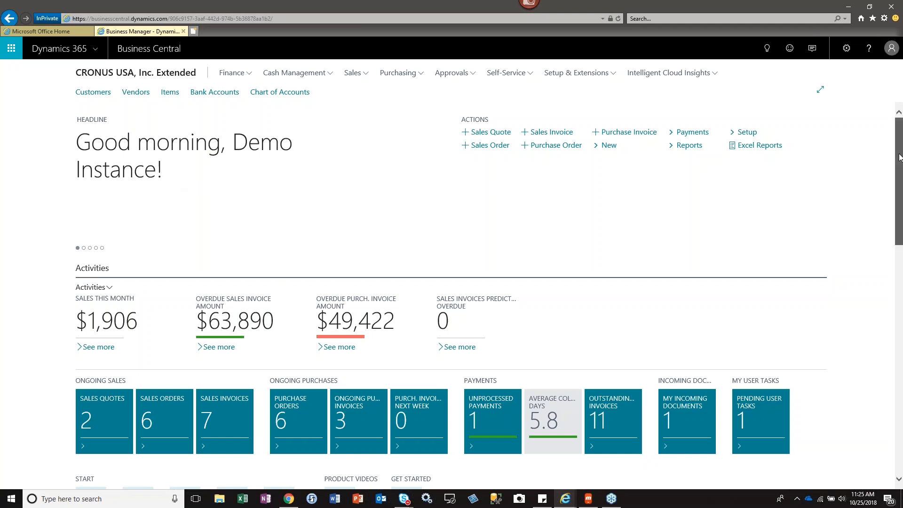
{"action": "left_click_drag", "start_coordinate": [899, 157], "coordinate": [876, 237]}
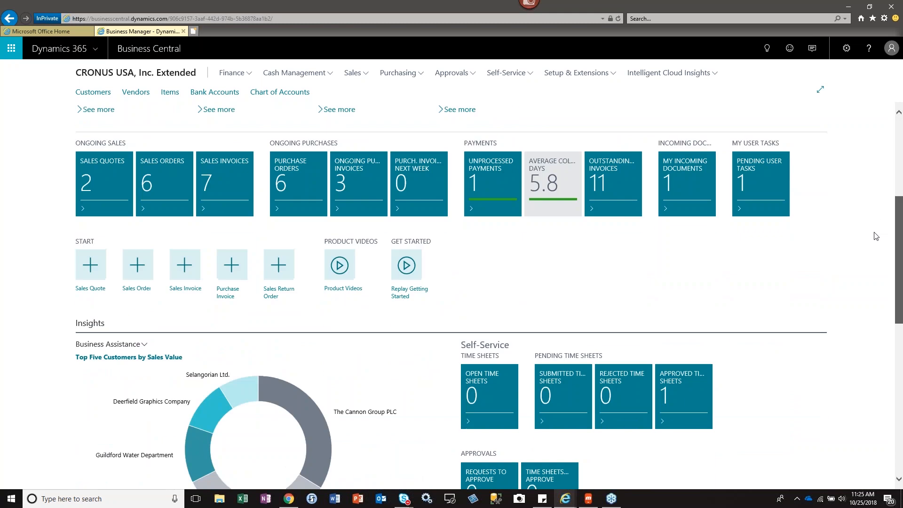
{"action": "scroll", "coordinate": [876, 236], "scroll_direction": "down", "scroll_amount": 10}
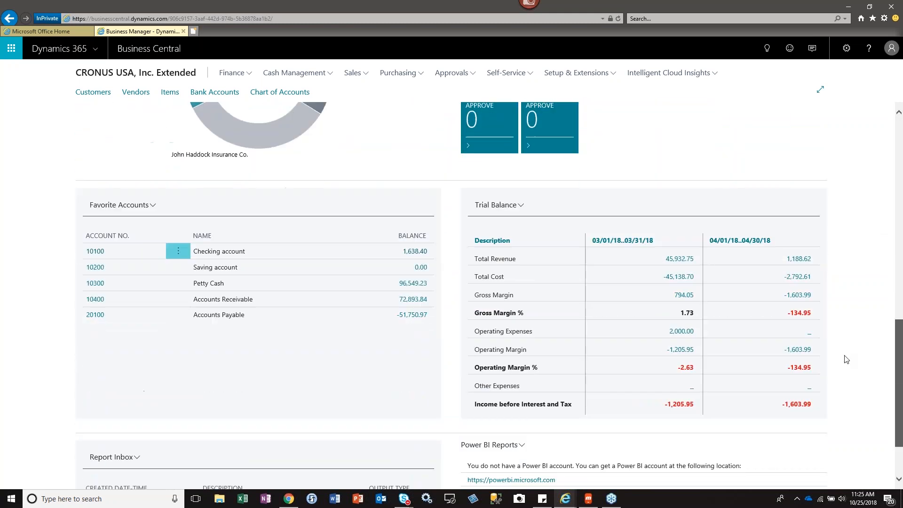
{"action": "left_click_drag", "start_coordinate": [833, 417], "coordinate": [870, 113]}
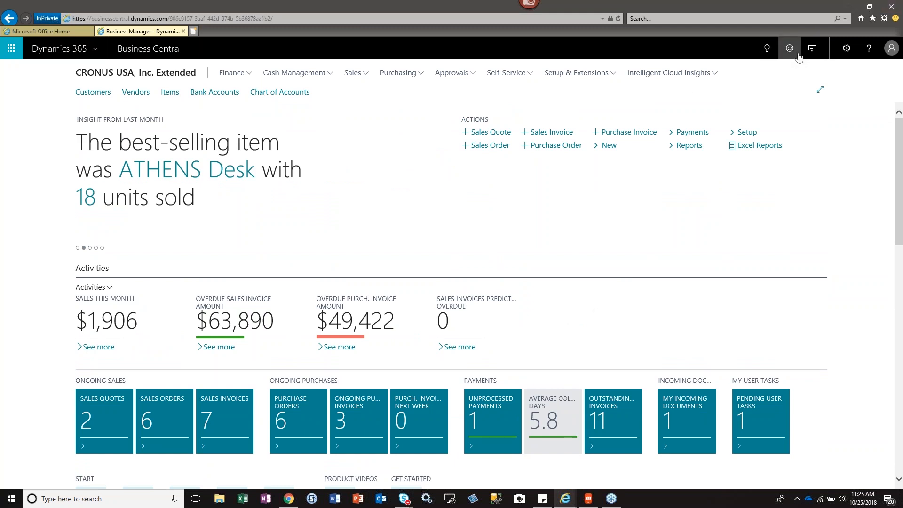
Change the role center in My Settings to Dispatcher - Customer Service.
{"action": "left_click", "coordinate": [846, 48]}
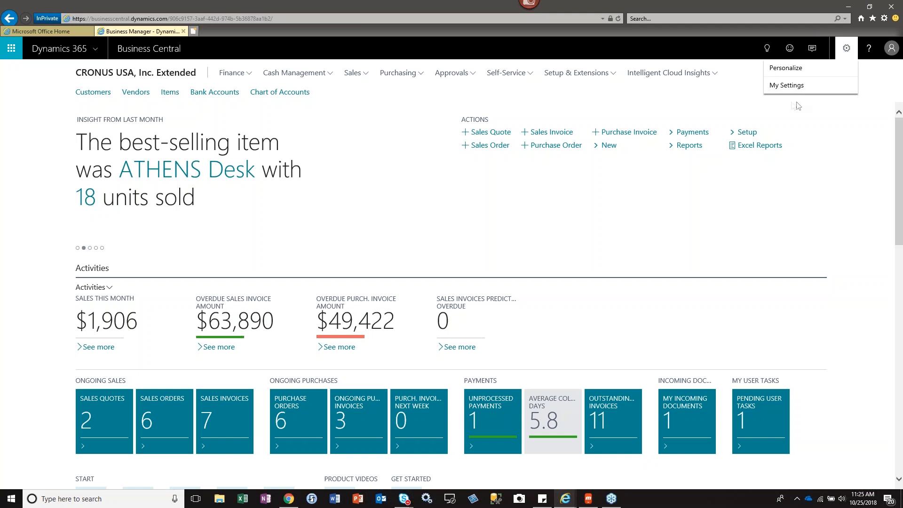
{"action": "left_click", "coordinate": [788, 85]}
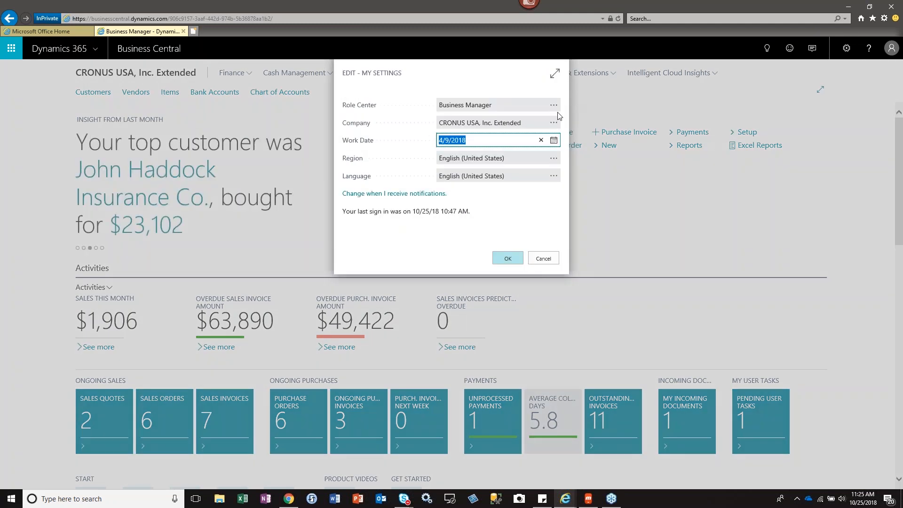
{"action": "left_click", "coordinate": [554, 105]}
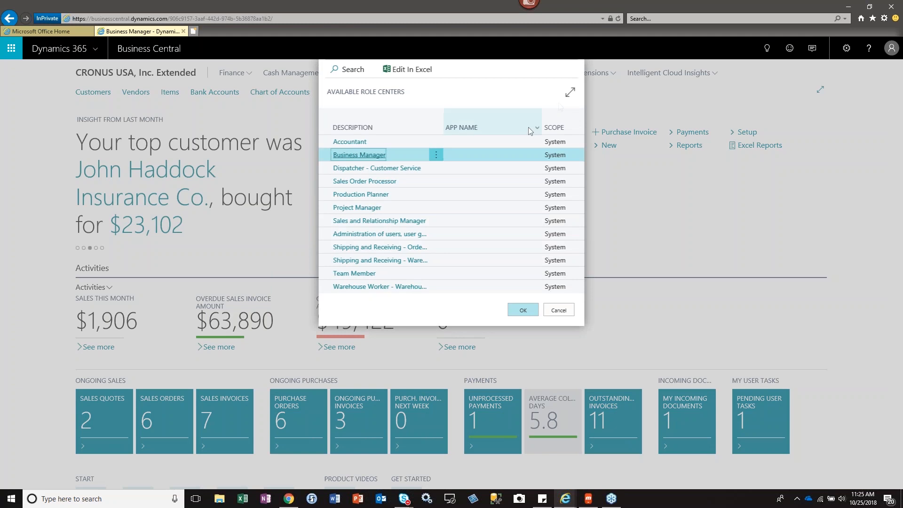
{"action": "left_click", "coordinate": [460, 167]}
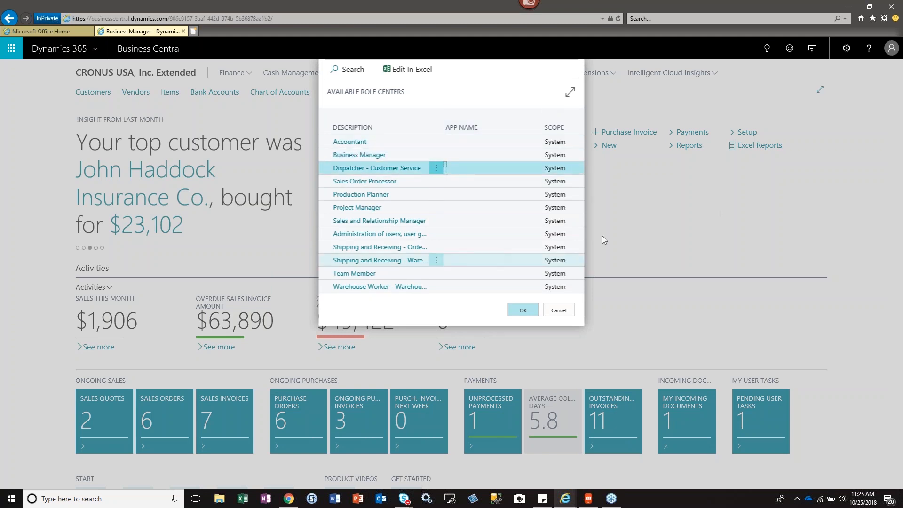
{"action": "left_click", "coordinate": [532, 312]}
{"action": "left_click", "coordinate": [507, 259]}
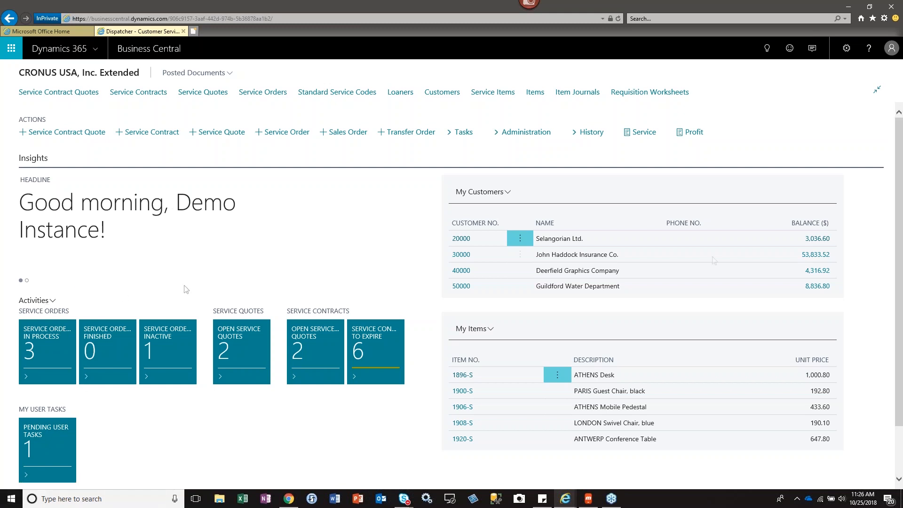
Review the details and available actions of the pending user task "Important pre meeting task", and return to the role center.
{"action": "scroll", "coordinate": [545, 362], "scroll_direction": "down", "scroll_amount": 2}
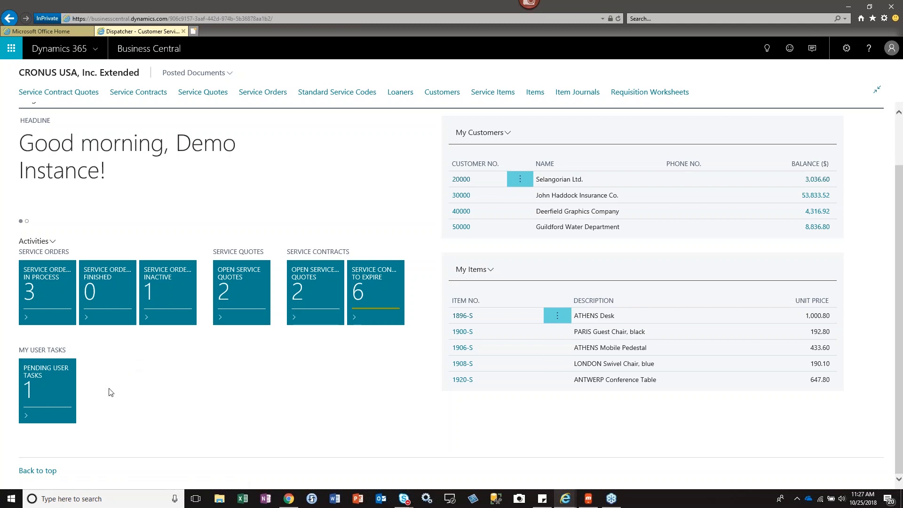
{"action": "left_click", "coordinate": [65, 375]}
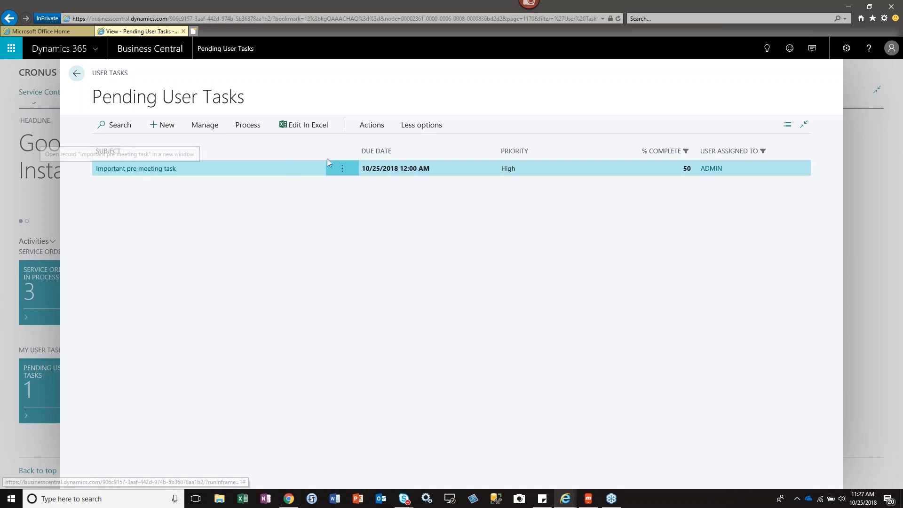
{"action": "left_click", "coordinate": [156, 168]}
{"action": "left_click", "coordinate": [294, 189]}
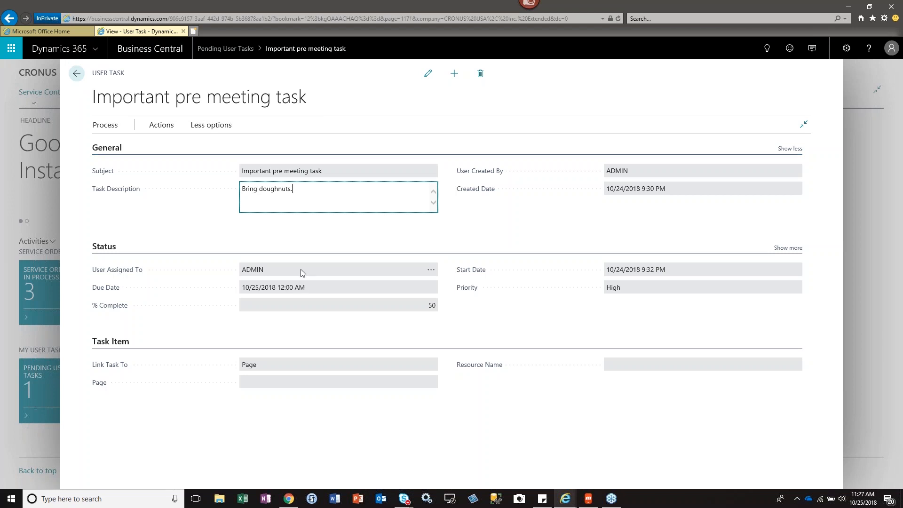
{"action": "left_click", "coordinate": [286, 370]}
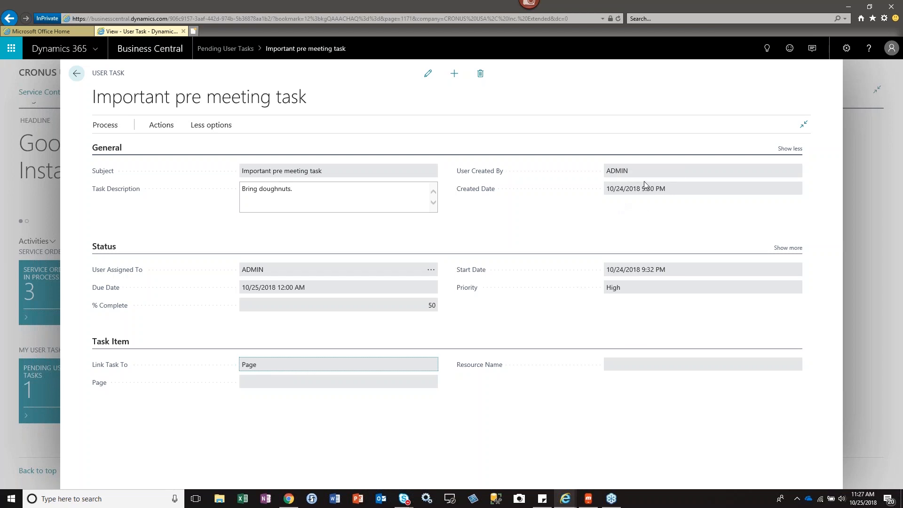
{"action": "left_click", "coordinate": [164, 123]}
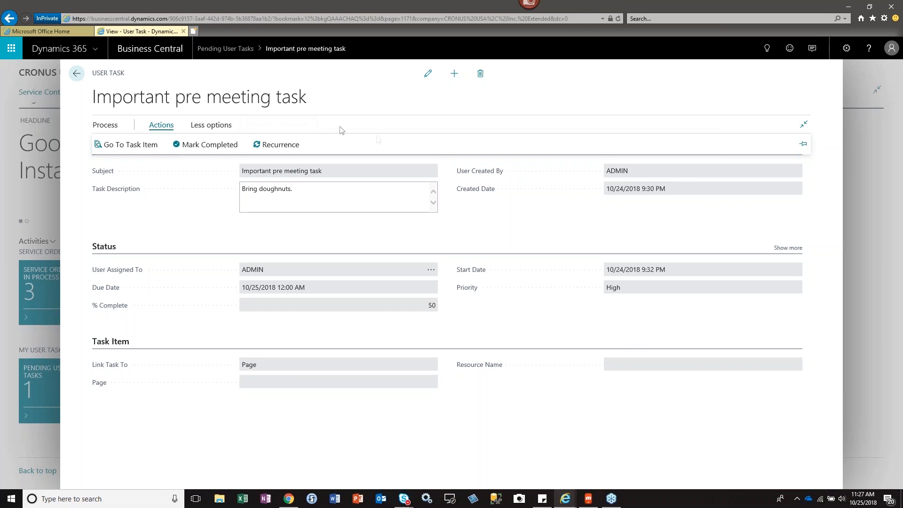
{"action": "left_click", "coordinate": [77, 75]}
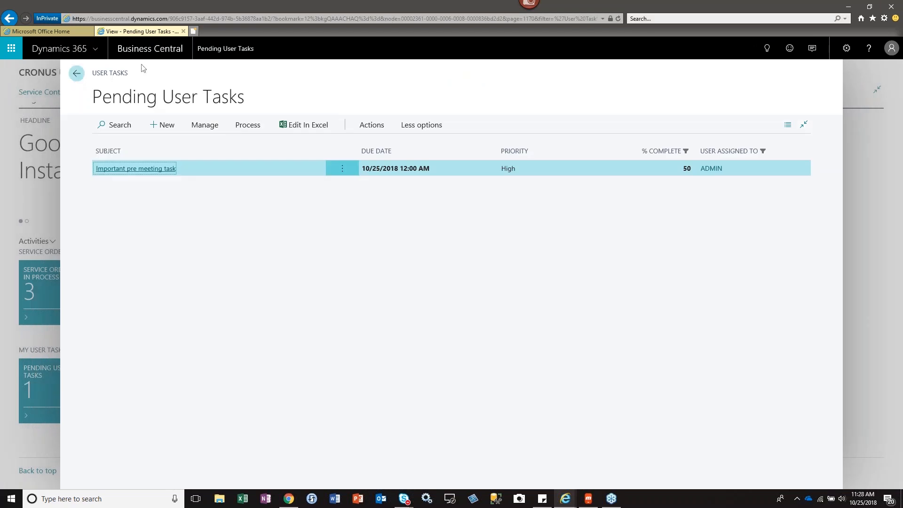
{"action": "left_click", "coordinate": [78, 79]}
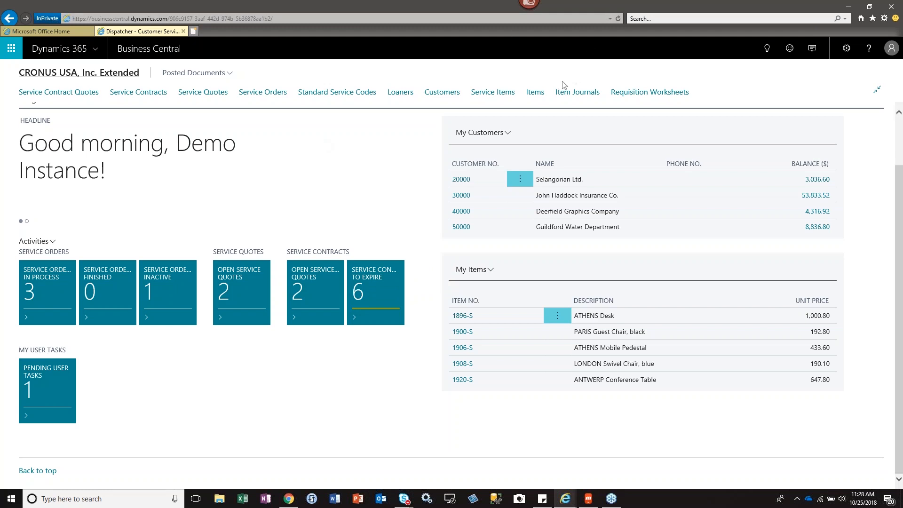
Open the Service Items list, view the card of service item 13, Computer III 733 MHz, and return to the list.
{"action": "left_click", "coordinate": [500, 98]}
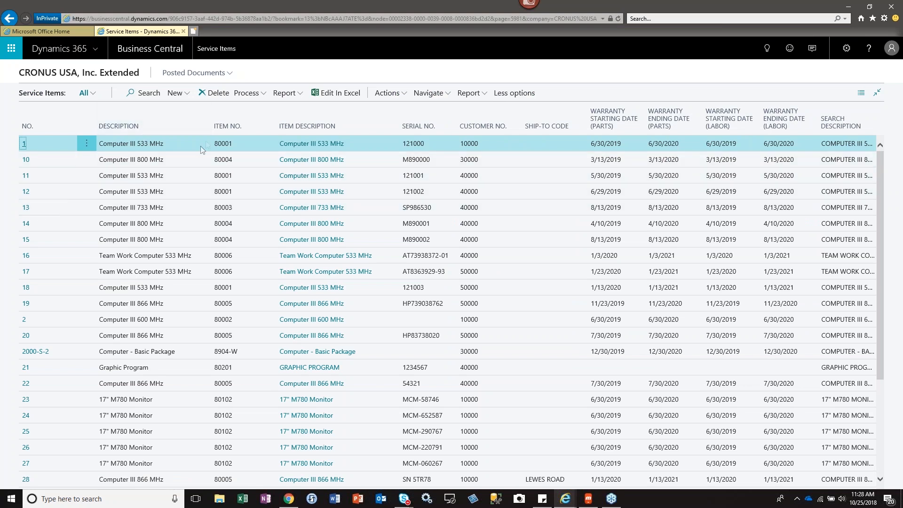
{"action": "left_click", "coordinate": [176, 207]}
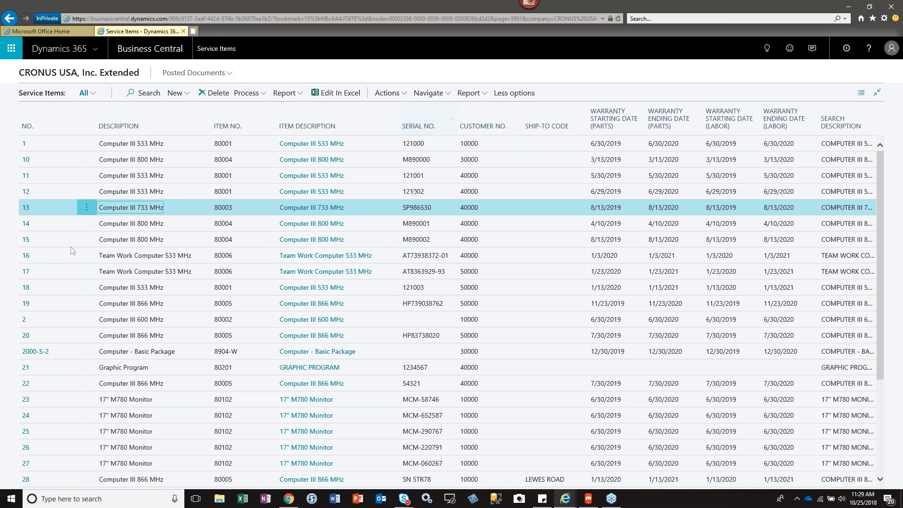
{"action": "left_click", "coordinate": [26, 210]}
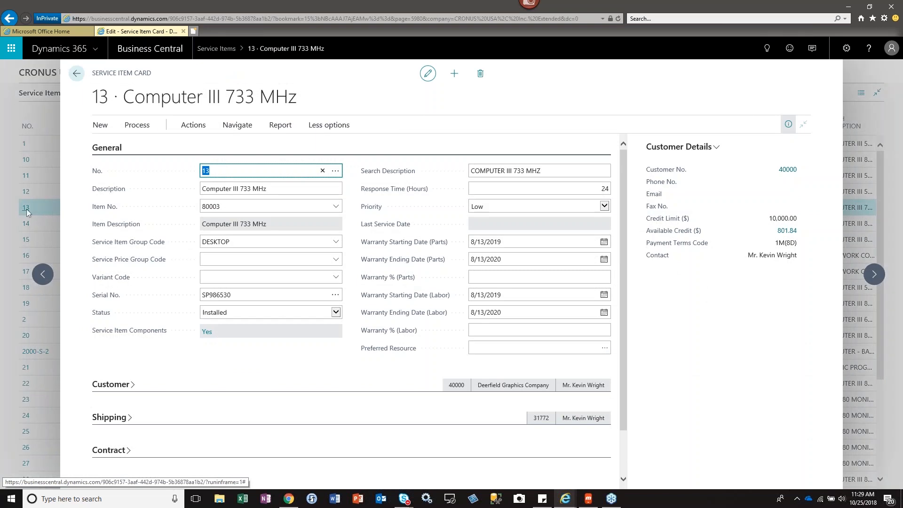
{"action": "left_click", "coordinate": [276, 65]}
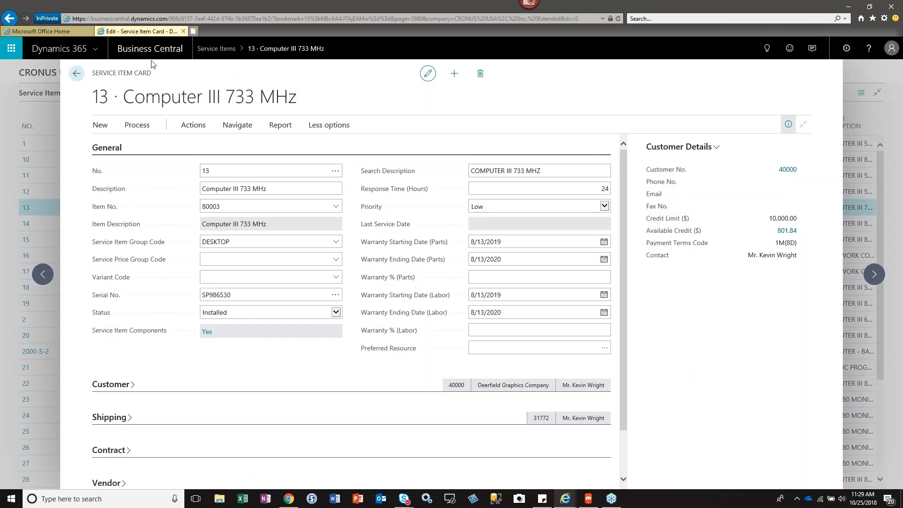
{"action": "left_click", "coordinate": [77, 76]}
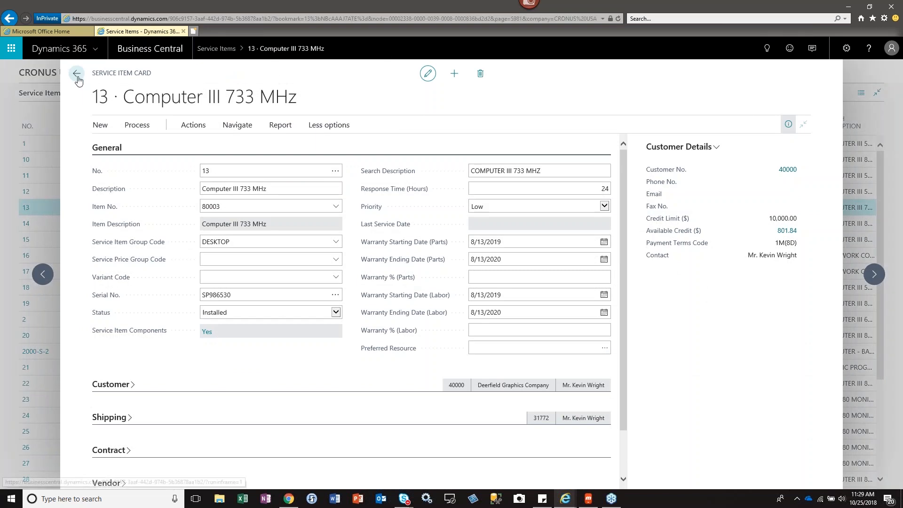
{"action": "left_click", "coordinate": [84, 93]}
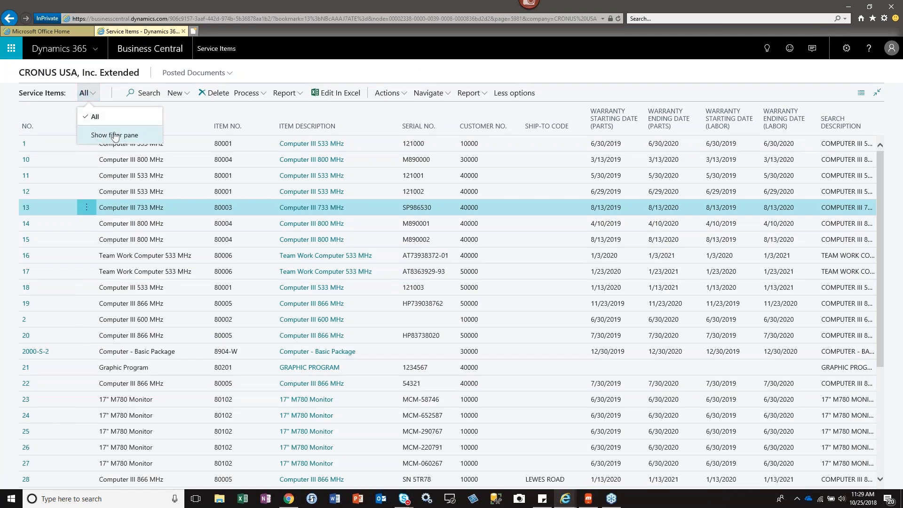
{"action": "left_click", "coordinate": [195, 114]}
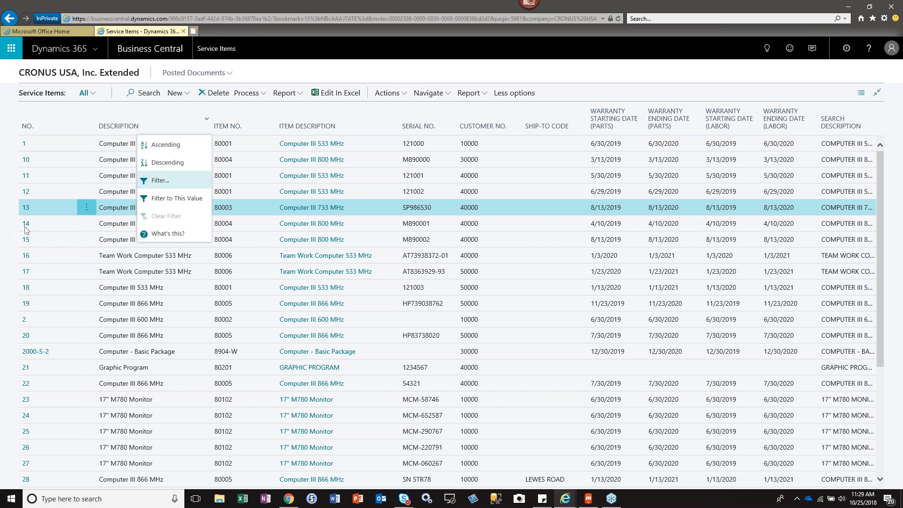
{"action": "left_click", "coordinate": [26, 208]}
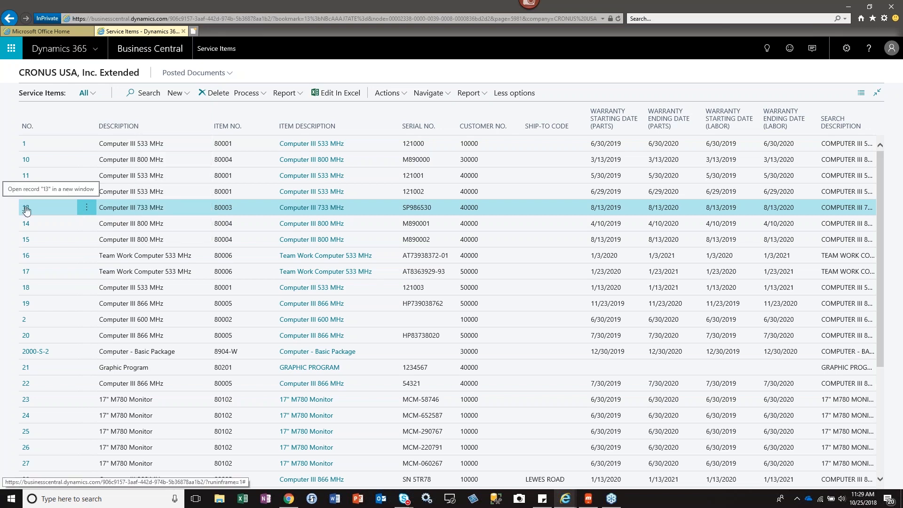
Open the card of service item 13 and set its Service Price Group Code to DESKTOP.
{"action": "left_click", "coordinate": [26, 208]}
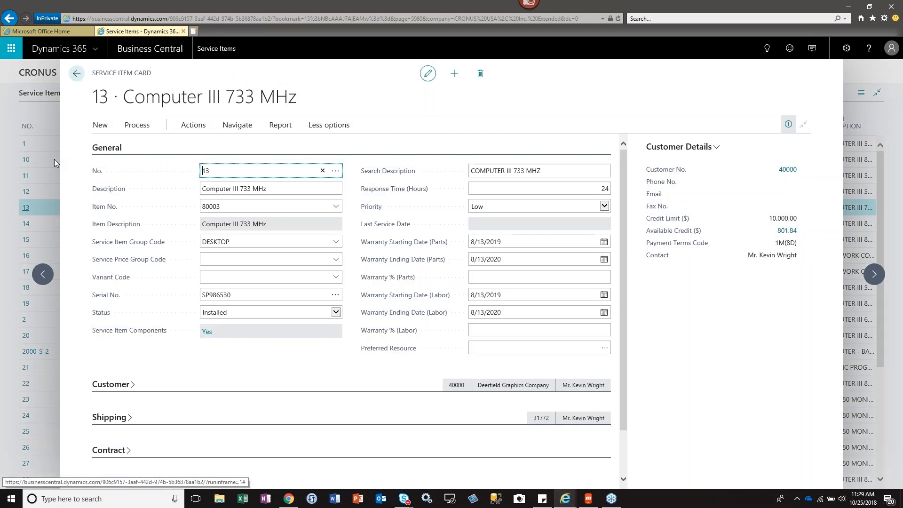
{"action": "left_click", "coordinate": [290, 188]}
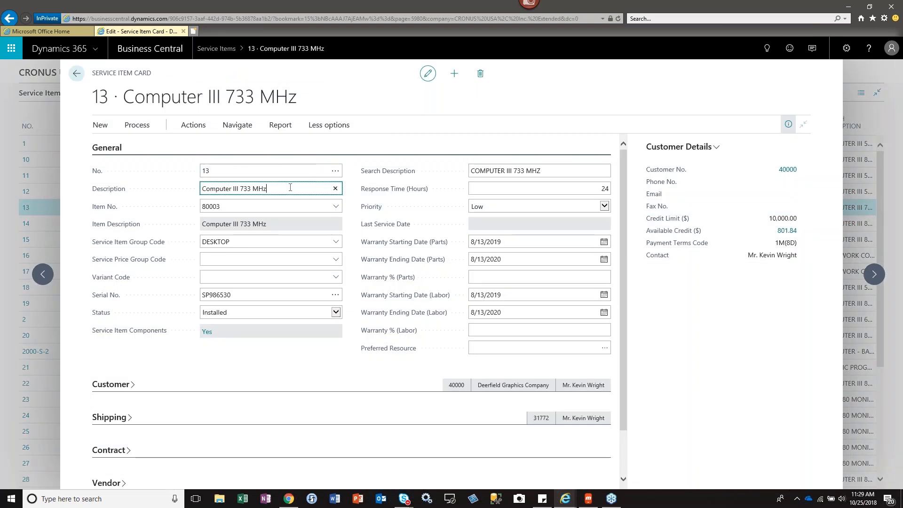
{"action": "left_click", "coordinate": [264, 245]}
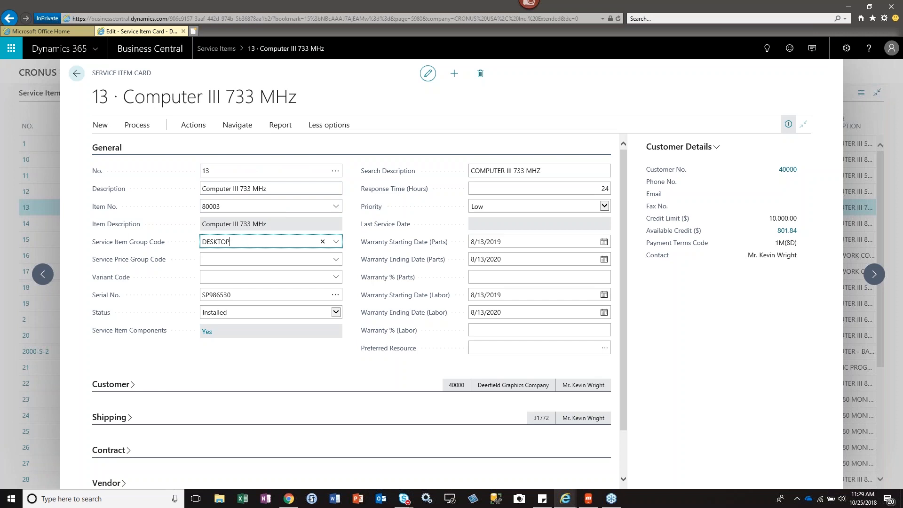
{"action": "left_click", "coordinate": [223, 259]}
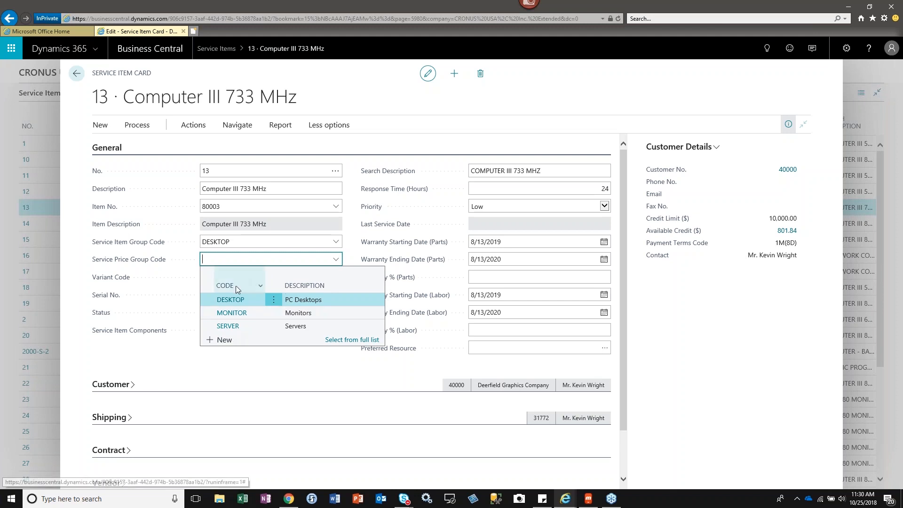
{"action": "left_click", "coordinate": [232, 300]}
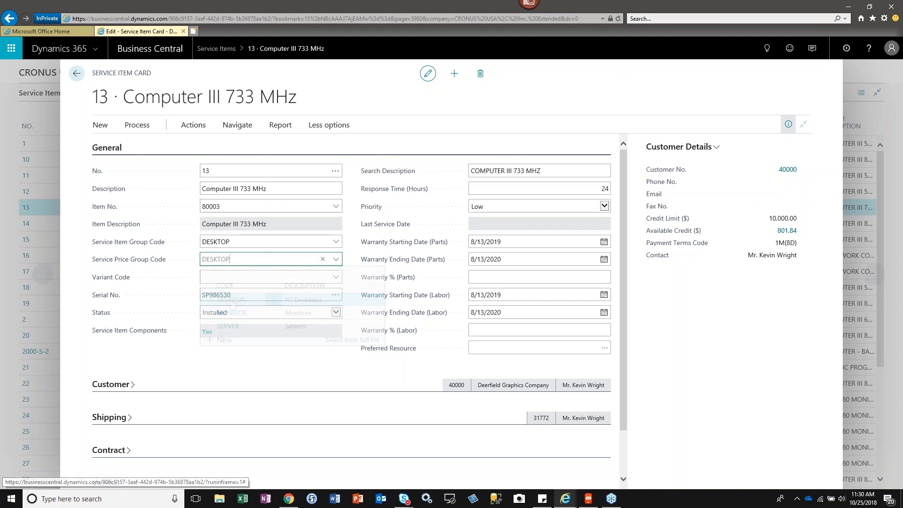
Look up the variant codes for service item 13, and close and reopen its card.
{"action": "left_click", "coordinate": [229, 276]}
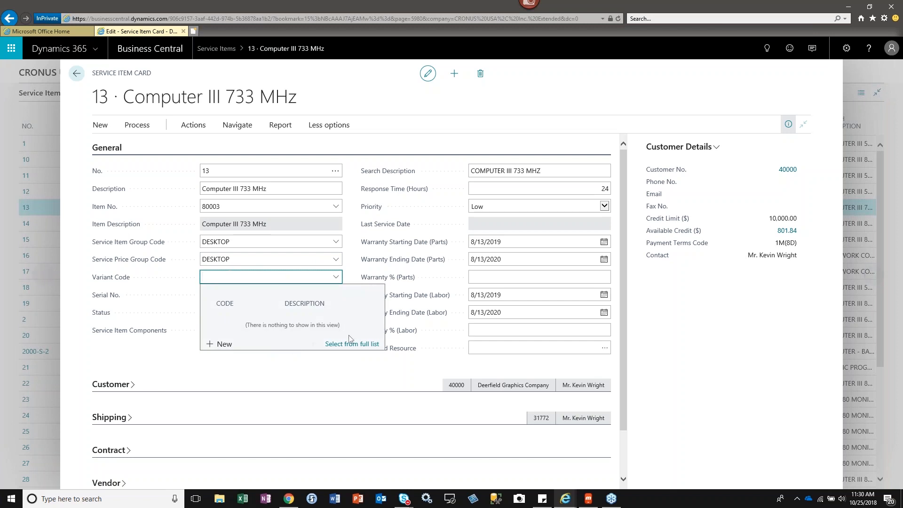
{"action": "left_click", "coordinate": [274, 379]}
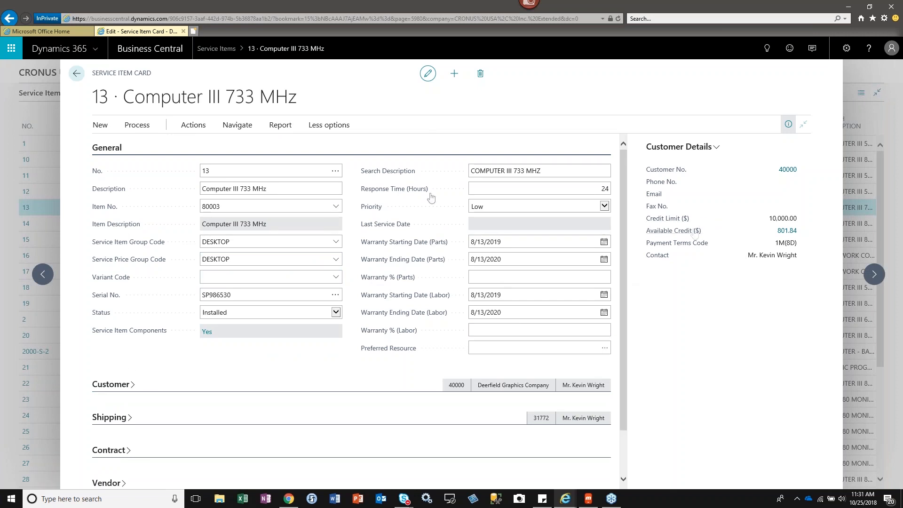
{"action": "left_click", "coordinate": [76, 74]}
{"action": "left_click", "coordinate": [217, 207]}
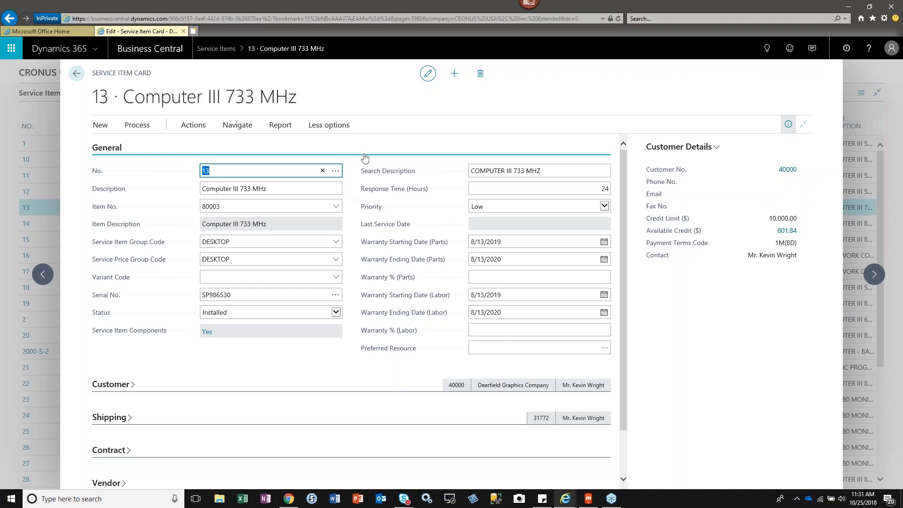
Collapse the General section of the service item card and expand Customer to examine the sell-to details and Location of Service Item field.
{"action": "left_click", "coordinate": [109, 149]}
{"action": "left_click", "coordinate": [105, 184]}
{"action": "left_click", "coordinate": [107, 181]}
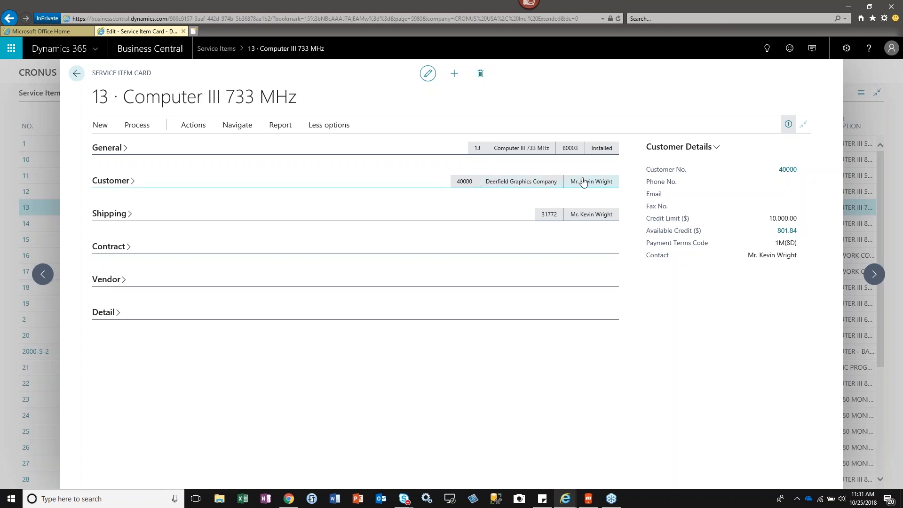
{"action": "left_click", "coordinate": [104, 183]}
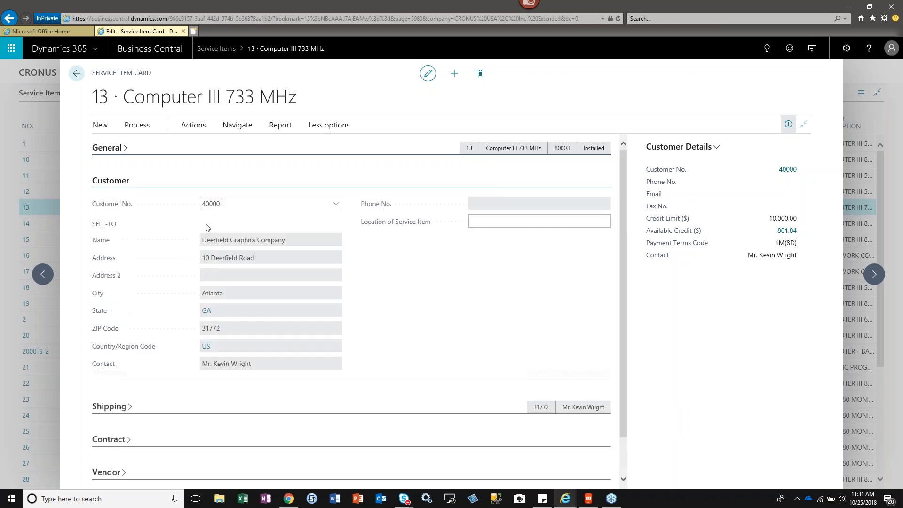
{"action": "left_click", "coordinate": [522, 220]}
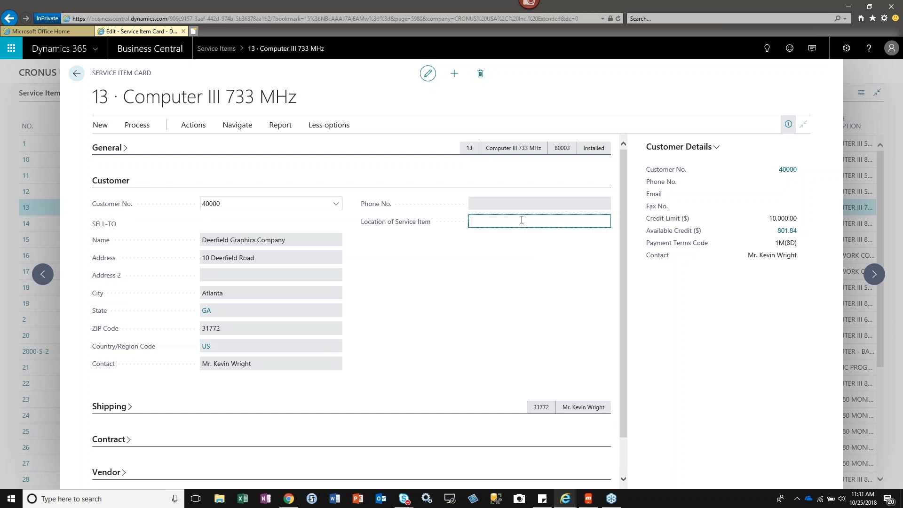
Set the Location of Service Item to Main Office and collapse the Customer section.
{"action": "type", "text": "Main Office"}
{"action": "key", "text": "Tab"}
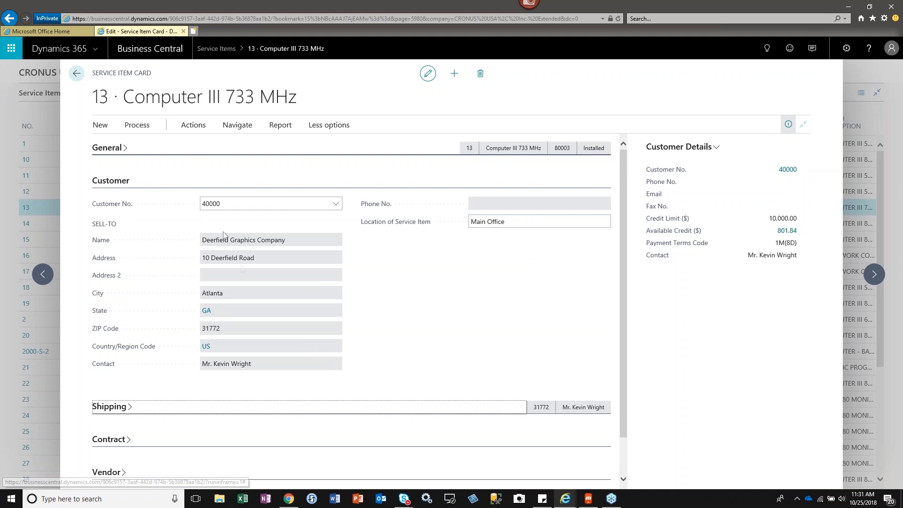
{"action": "left_click", "coordinate": [508, 222]}
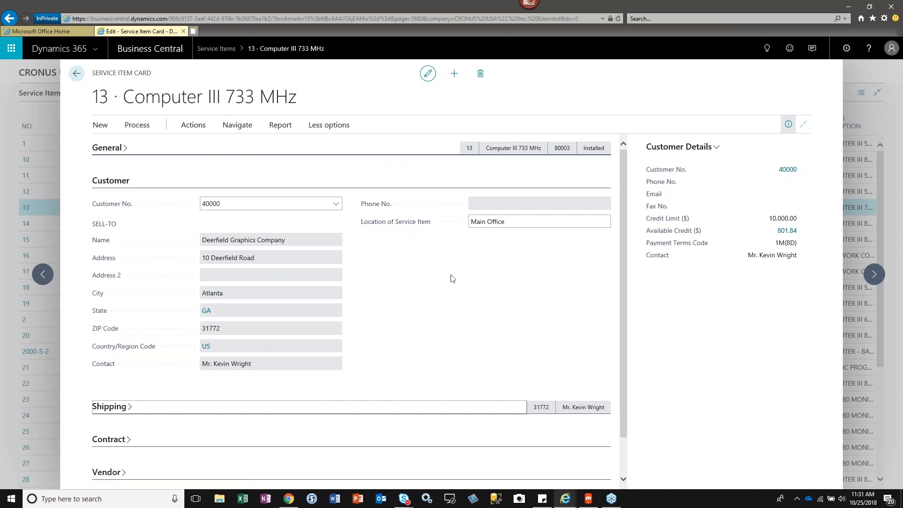
{"action": "left_click", "coordinate": [454, 280]}
{"action": "left_click", "coordinate": [101, 182]}
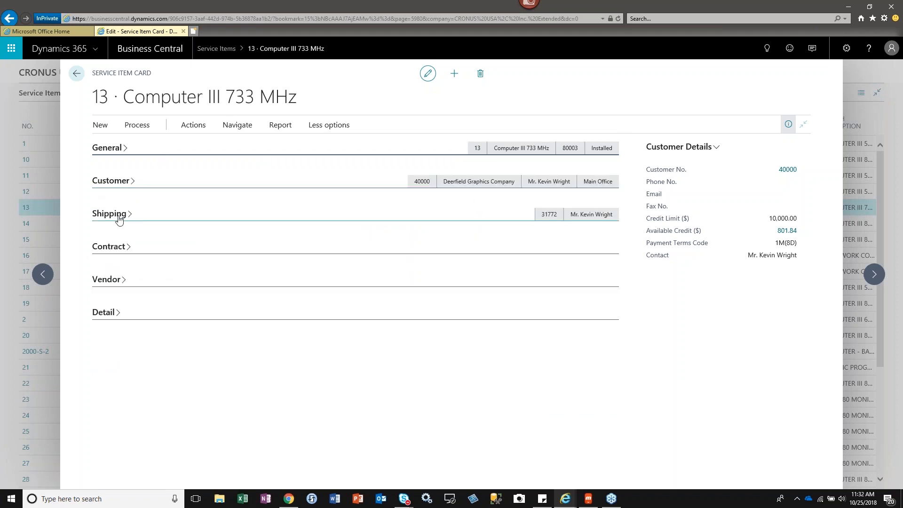
Review the Shipping section and collapse it, expand Contract, and briefly recheck the General section.
{"action": "left_click", "coordinate": [109, 214]}
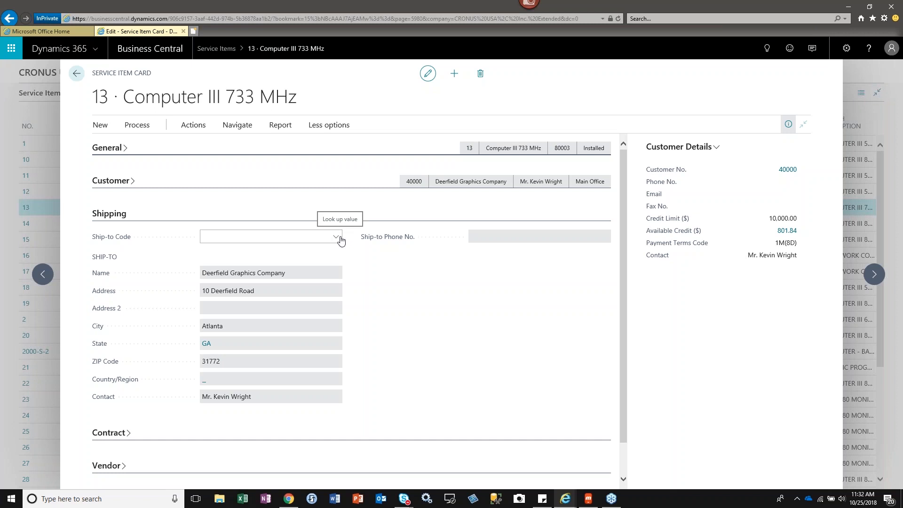
{"action": "left_click", "coordinate": [118, 217]}
{"action": "left_click", "coordinate": [116, 249]}
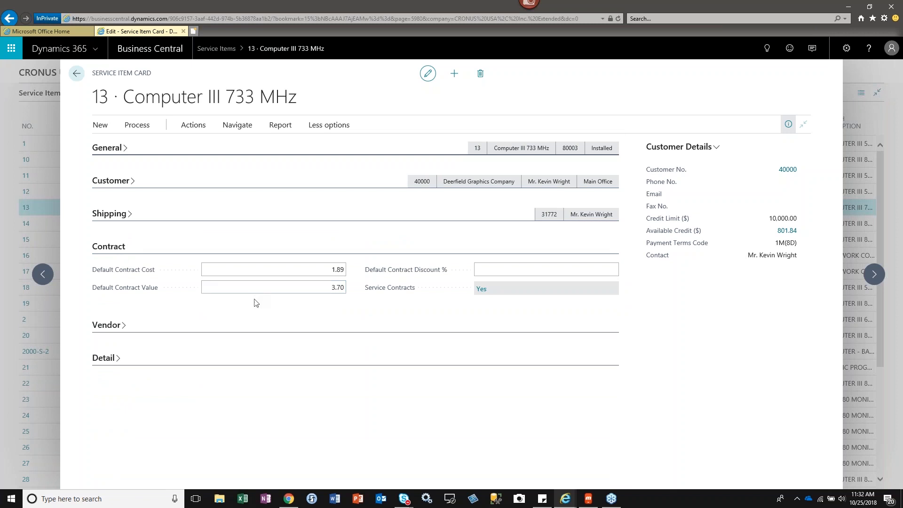
{"action": "mouse_move", "coordinate": [389, 292]}
{"action": "left_click", "coordinate": [118, 150]}
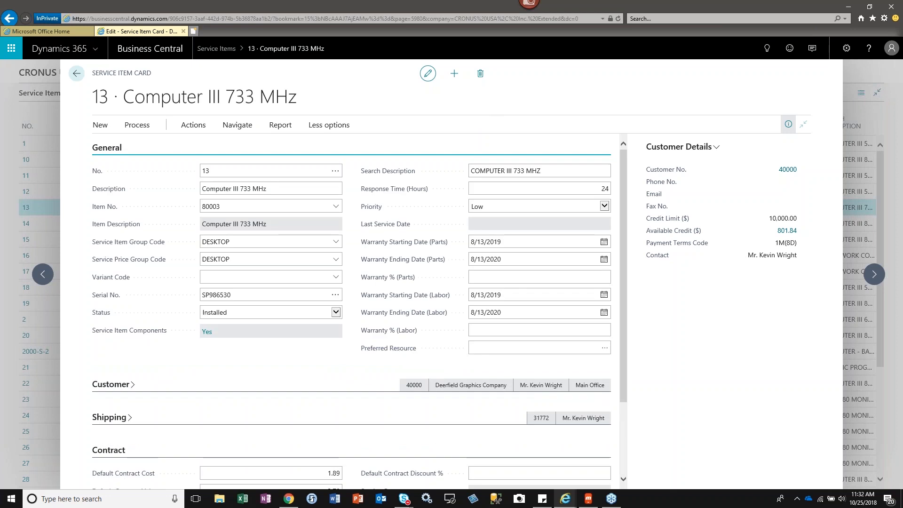
{"action": "left_click", "coordinate": [113, 147]}
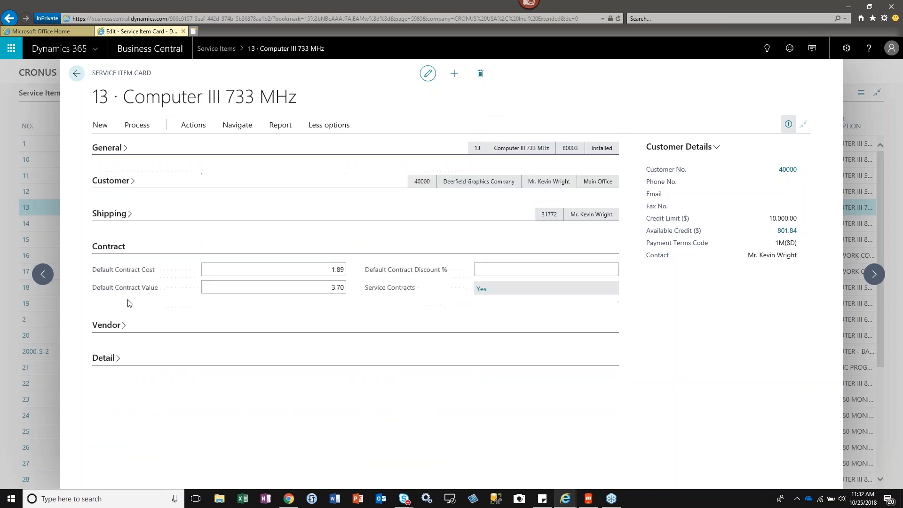
View the service contracts linked to the service item, and inspect its default contract cost, value and discount fields.
{"action": "left_click", "coordinate": [481, 290]}
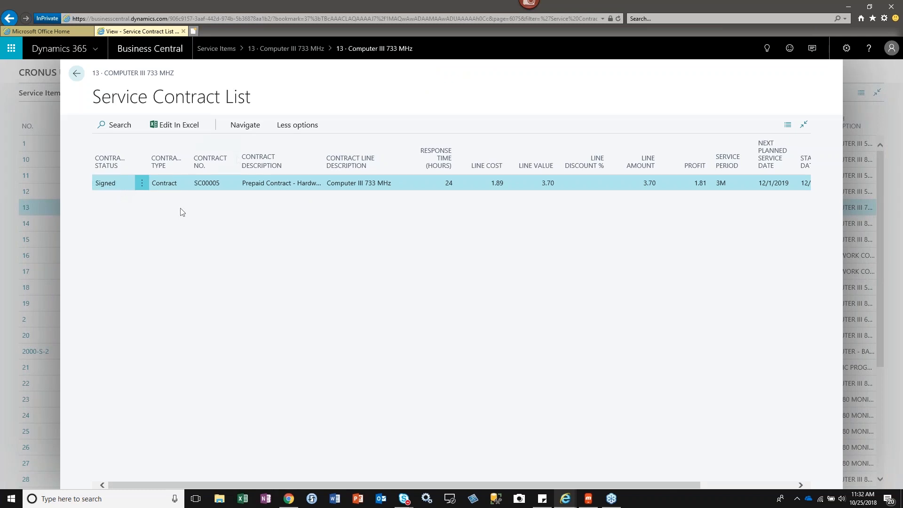
{"action": "left_click", "coordinate": [77, 74]}
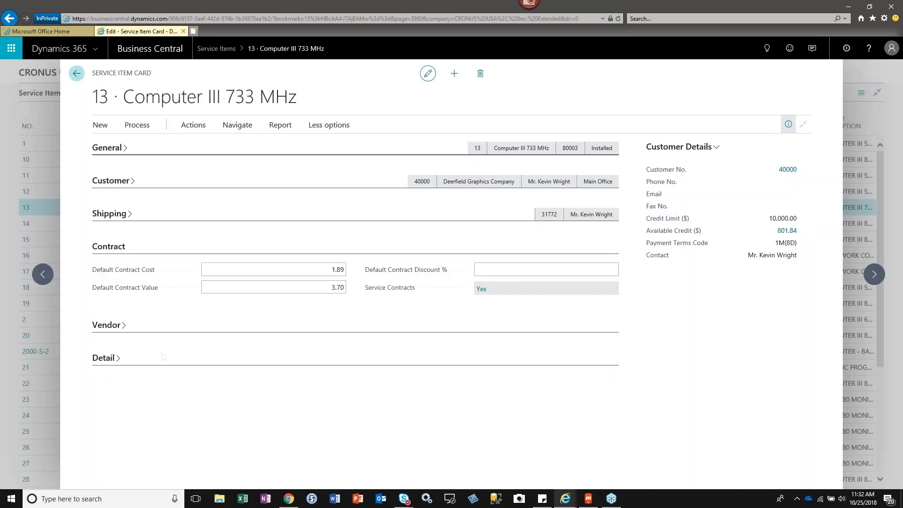
{"action": "left_click", "coordinate": [277, 273]}
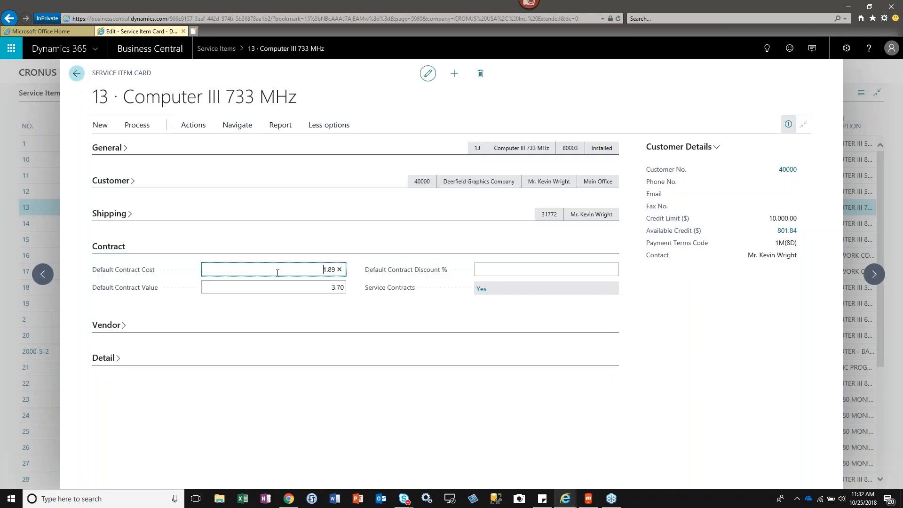
{"action": "left_click", "coordinate": [276, 287]}
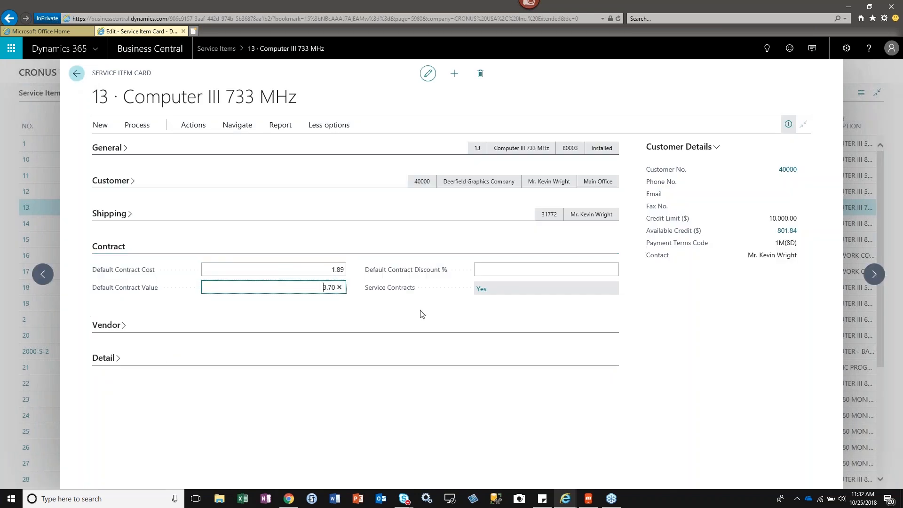
{"action": "left_click", "coordinate": [475, 270]}
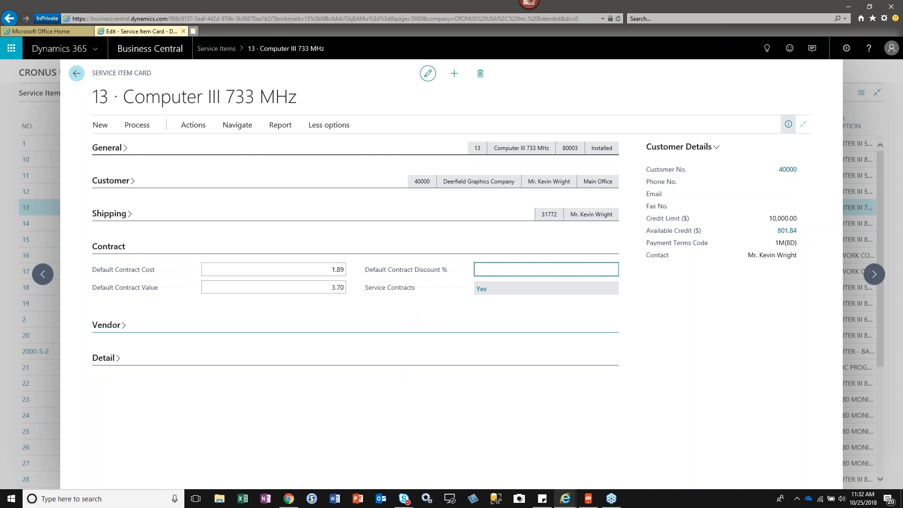
Expand the Vendor section and examine the Vendor No. lookup and the Vendor Item No. field.
{"action": "left_click", "coordinate": [105, 325]}
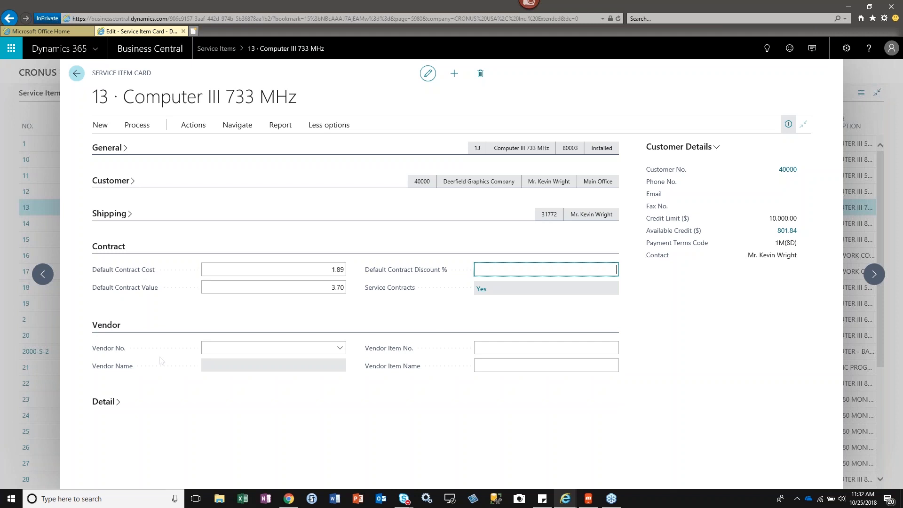
{"action": "left_click", "coordinate": [230, 349]}
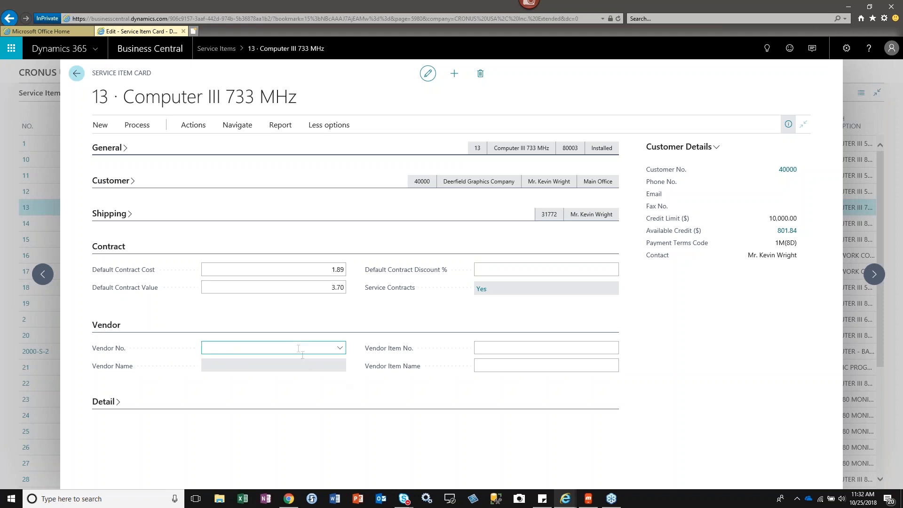
{"action": "left_click", "coordinate": [341, 348]}
{"action": "left_click", "coordinate": [340, 348]}
{"action": "left_click", "coordinate": [340, 348]}
{"action": "left_click", "coordinate": [340, 348]}
{"action": "left_click", "coordinate": [507, 348]}
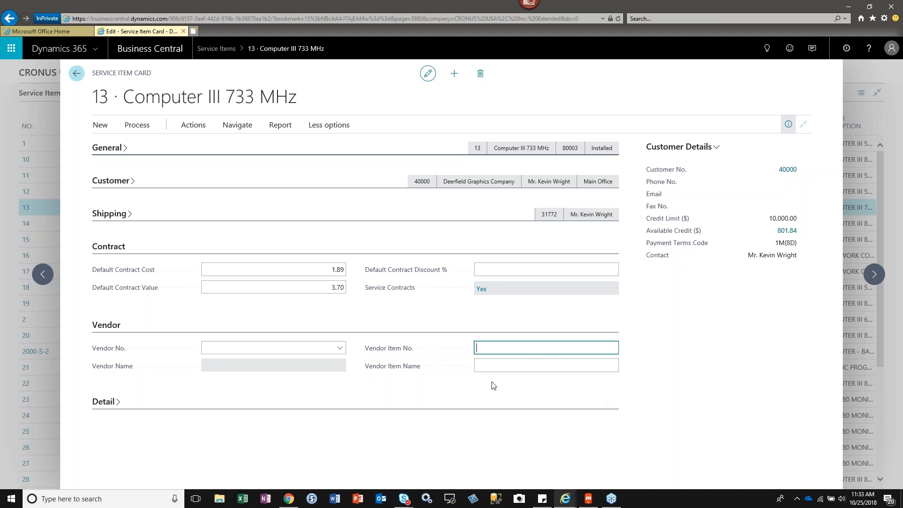
Collapse Contract and Vendor, inspect the sales cost, price and date fields under Detail, and return to the Service Items list.
{"action": "left_click", "coordinate": [105, 249]}
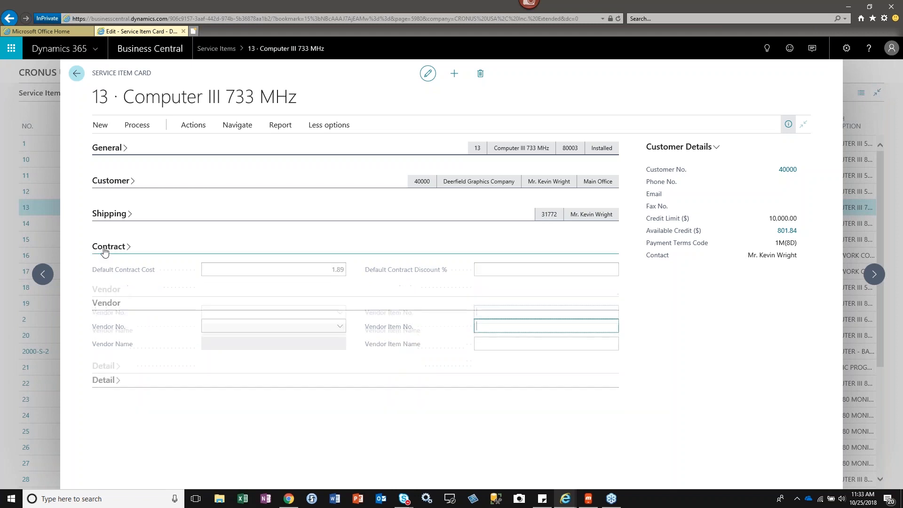
{"action": "left_click", "coordinate": [105, 280]}
{"action": "left_click", "coordinate": [96, 314]}
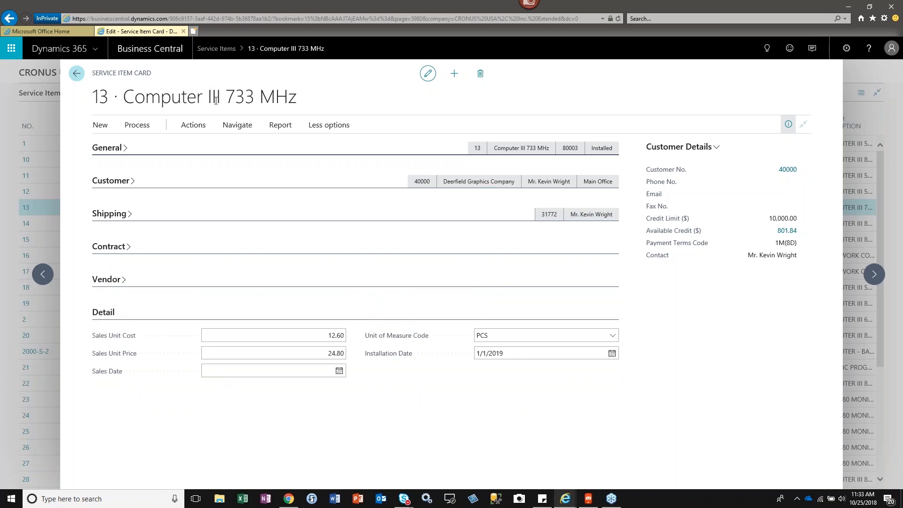
{"action": "left_click", "coordinate": [232, 333]}
{"action": "left_click", "coordinate": [268, 353]}
{"action": "left_click", "coordinate": [304, 369]}
{"action": "left_click", "coordinate": [328, 351]}
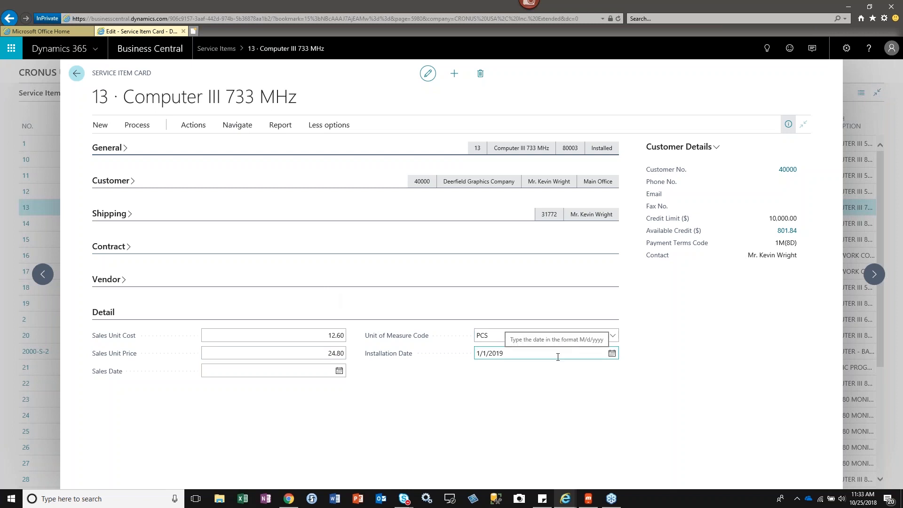
{"action": "left_click", "coordinate": [77, 74]}
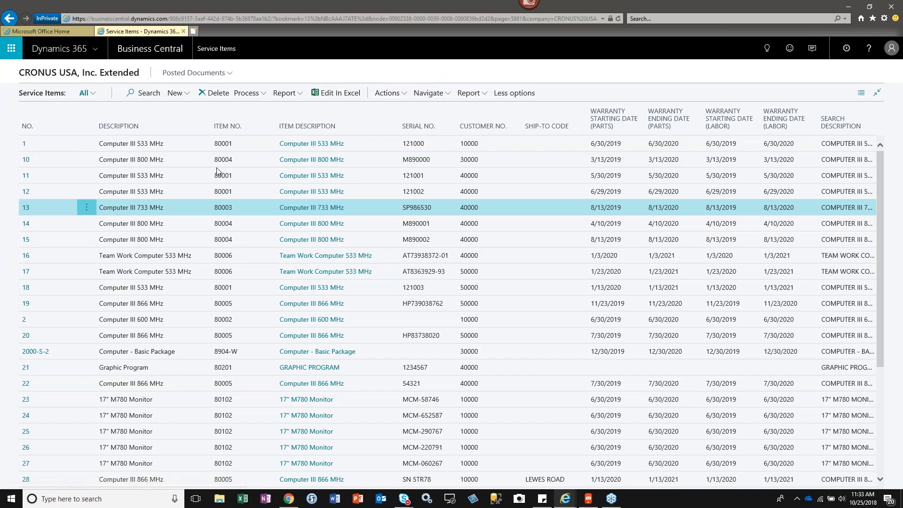
Open the Troubleshooting Setup for service item 2000-S-2, look up the troubleshooting numbers, and return without assigning one.
{"action": "left_click", "coordinate": [371, 355]}
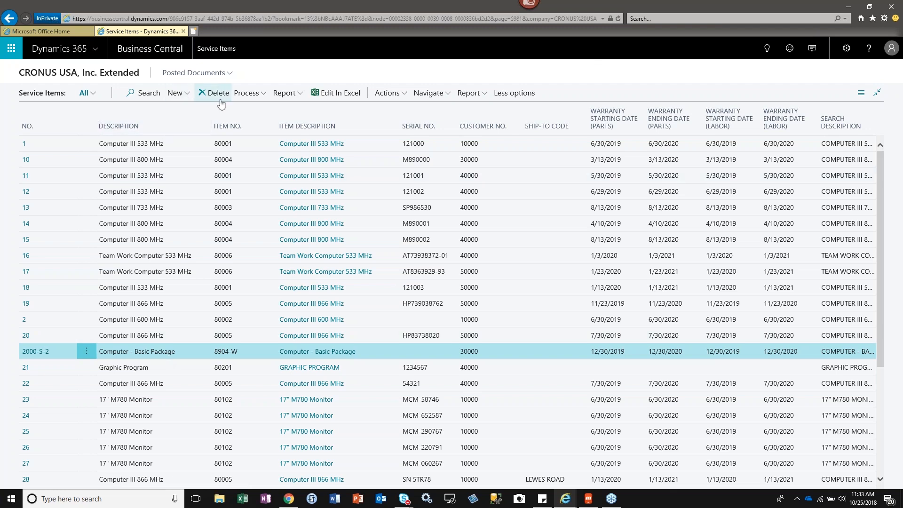
{"action": "left_click", "coordinate": [250, 94]}
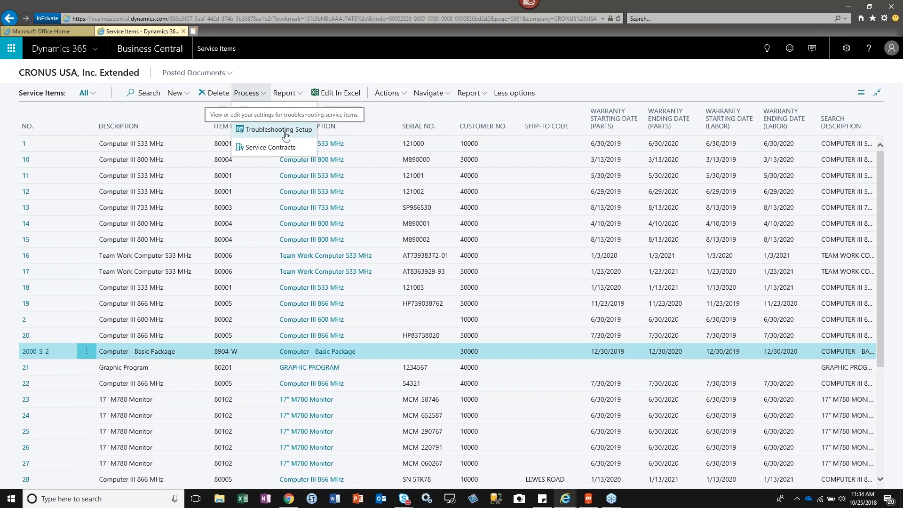
{"action": "left_click", "coordinate": [284, 132]}
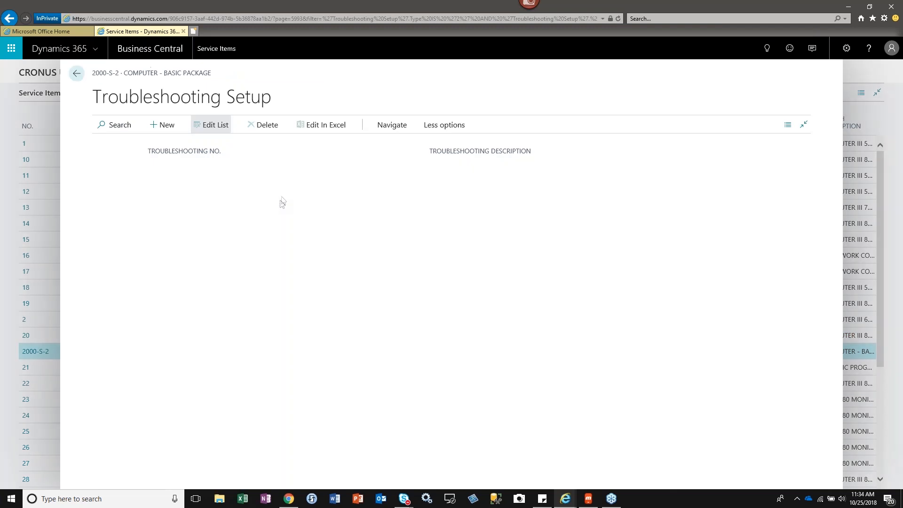
{"action": "left_click", "coordinate": [356, 166]}
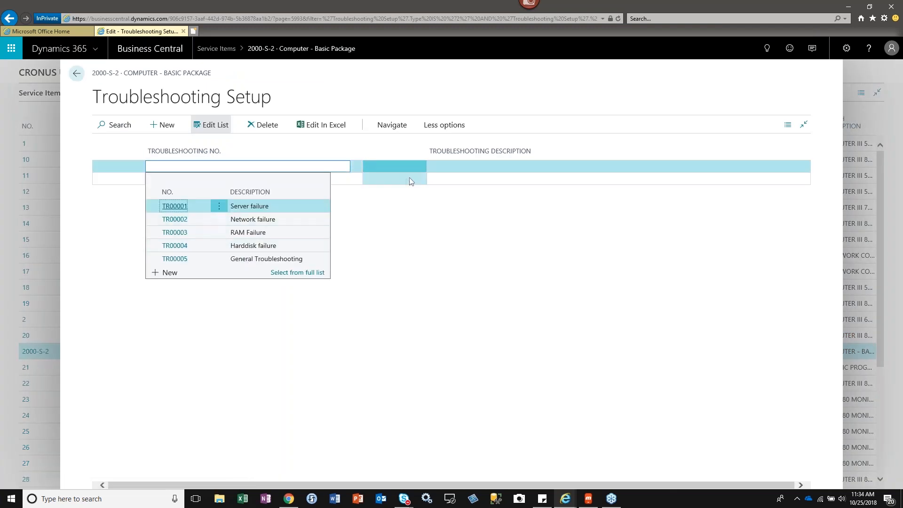
{"action": "left_click", "coordinate": [458, 174]}
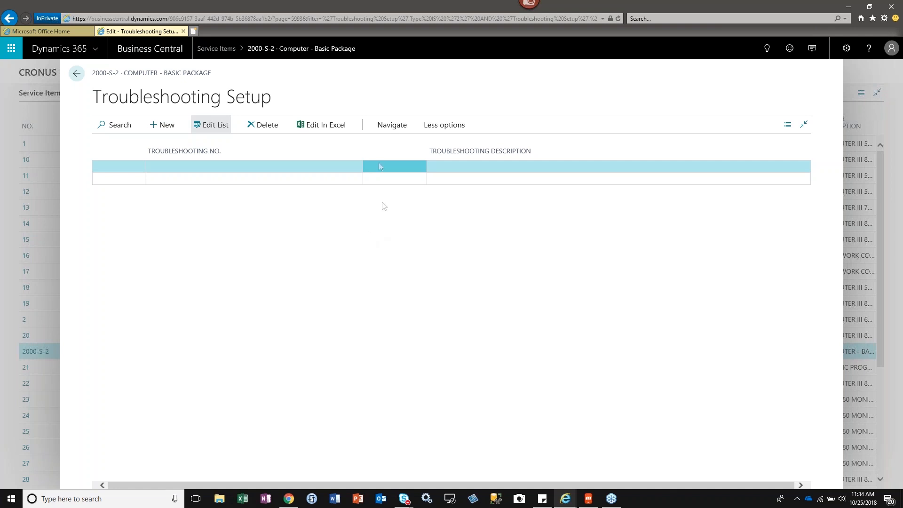
{"action": "left_click", "coordinate": [78, 76]}
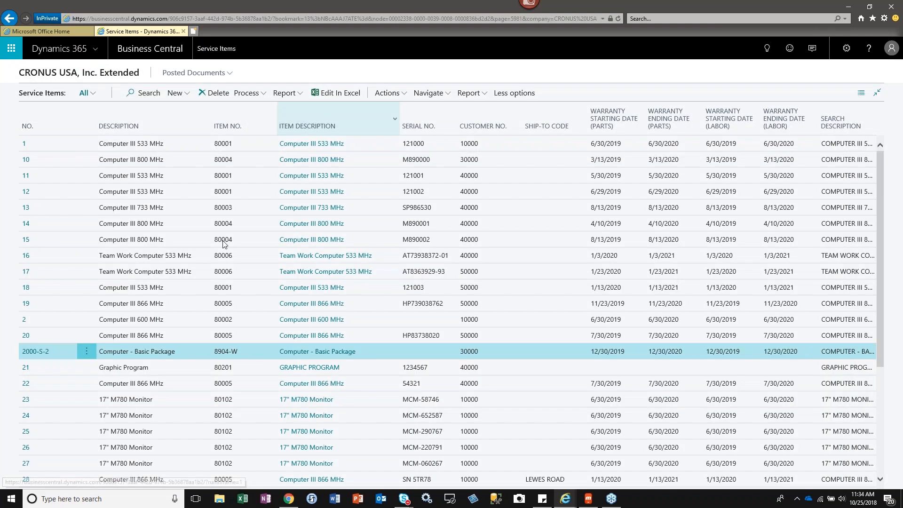
{"action": "left_click", "coordinate": [264, 93]}
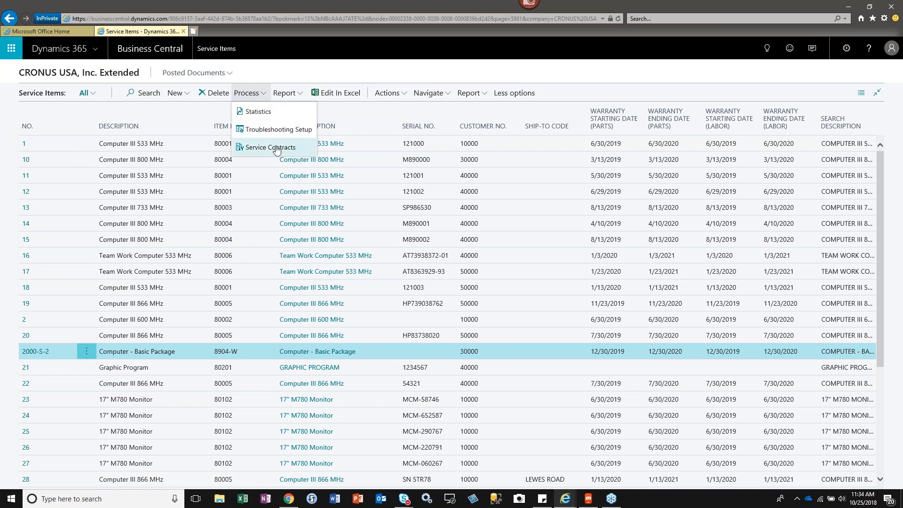
{"action": "left_click", "coordinate": [388, 93]}
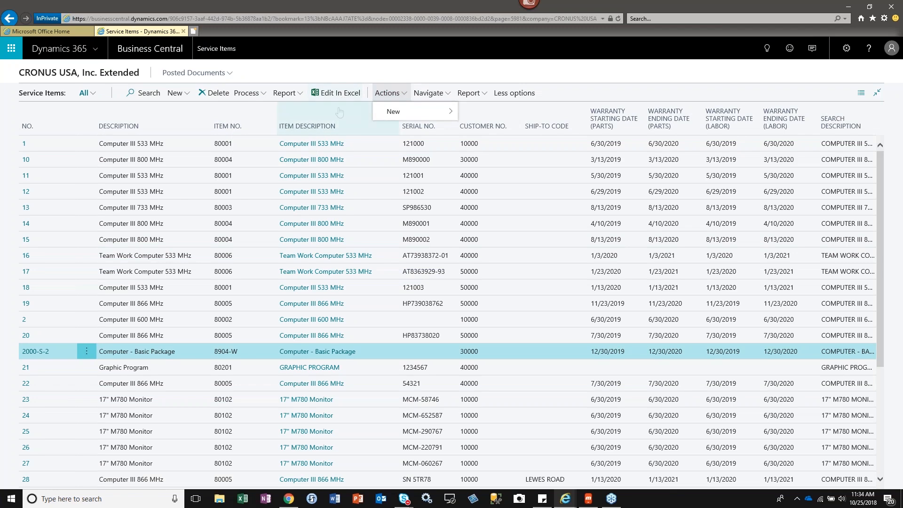
{"action": "left_click", "coordinate": [440, 110]}
Open the Resource Skills of service item 2000-S-2, look up the skill codes on a blank line, and return to the list.
{"action": "left_click", "coordinate": [437, 93]}
{"action": "mouse_move", "coordinate": [462, 113]}
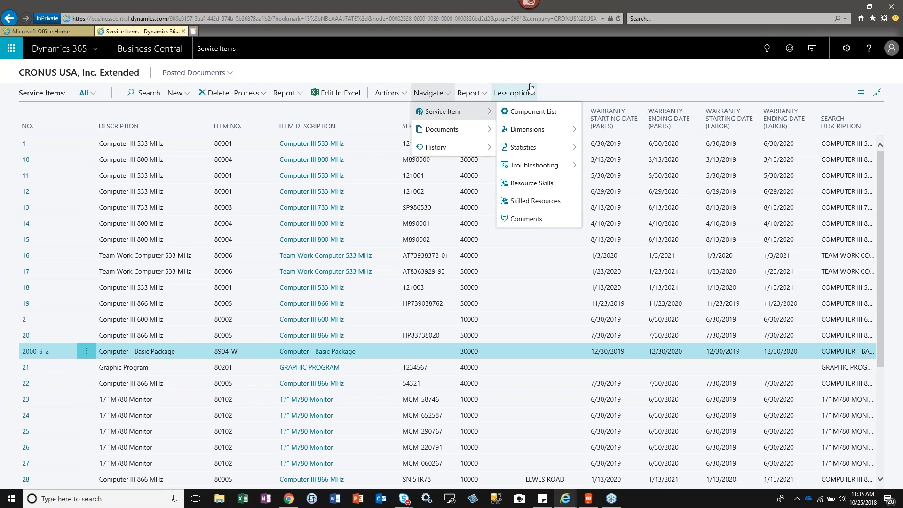
{"action": "left_click", "coordinate": [531, 183]}
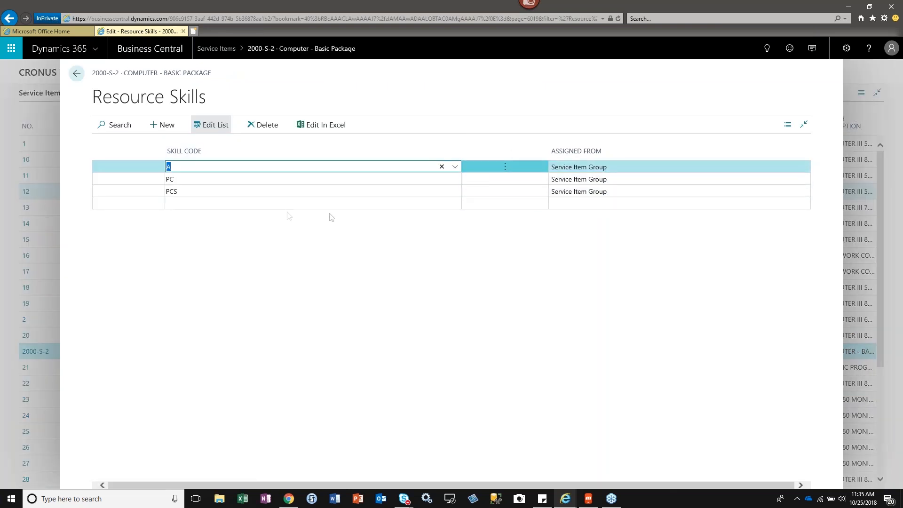
{"action": "left_click", "coordinate": [286, 202]}
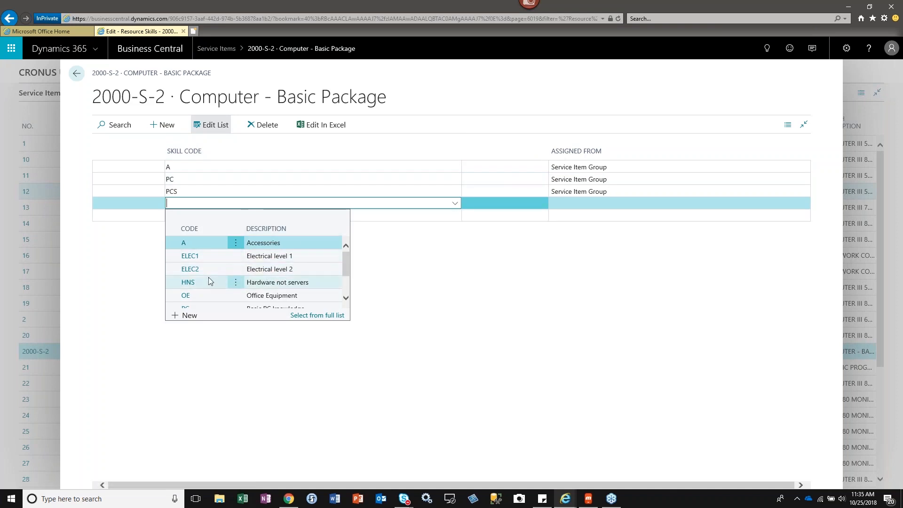
{"action": "left_click", "coordinate": [438, 75]}
{"action": "left_click", "coordinate": [72, 81]}
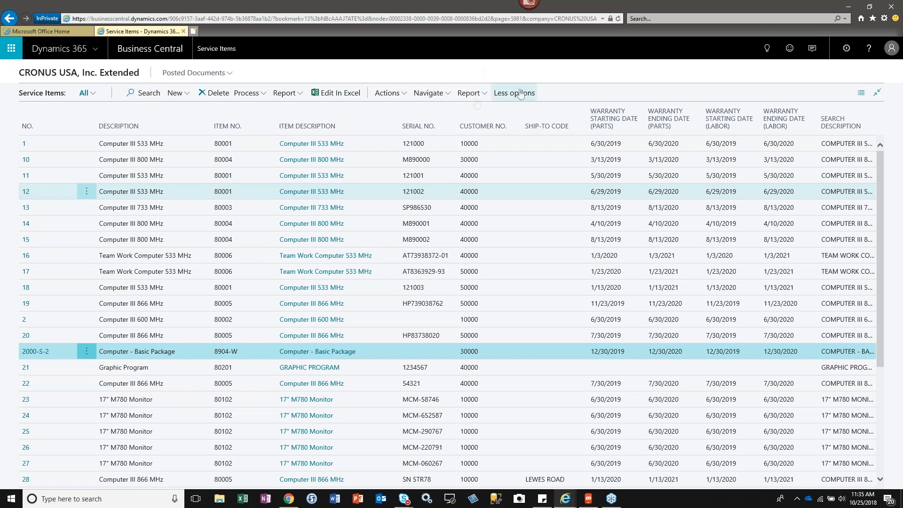
Check which reports are available for service items, and return to the role center in the narrow page layout.
{"action": "left_click", "coordinate": [475, 100]}
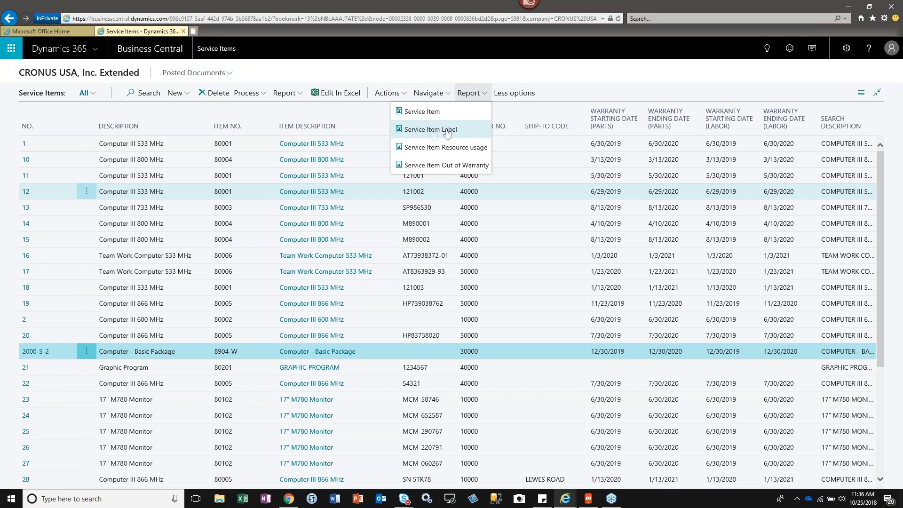
{"action": "left_click", "coordinate": [582, 71]}
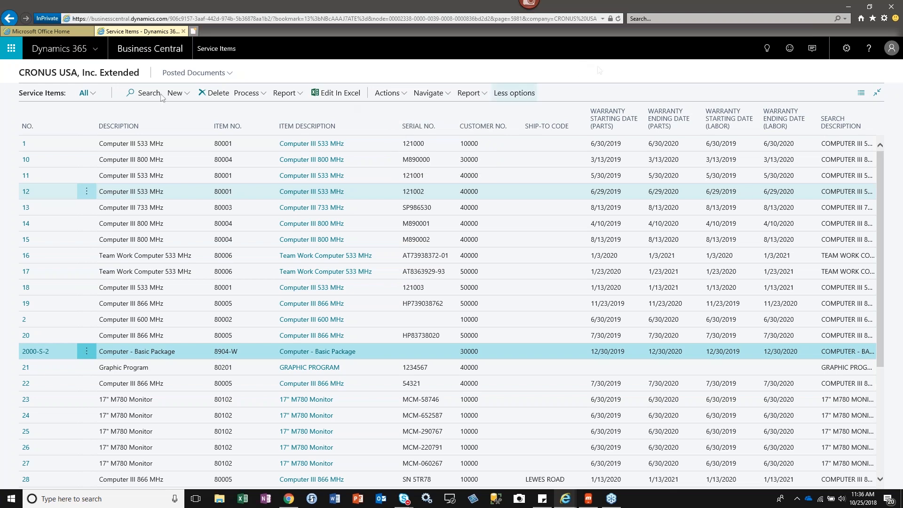
{"action": "left_click", "coordinate": [8, 19]}
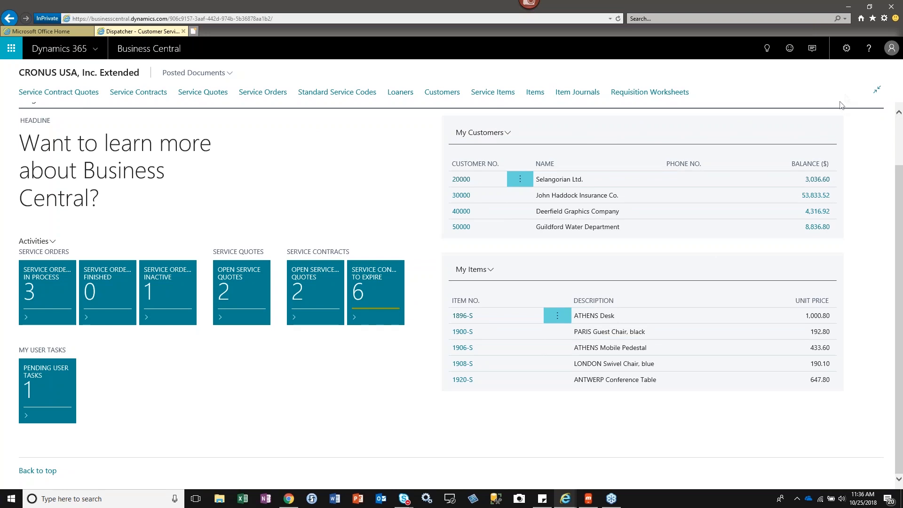
{"action": "left_click", "coordinate": [879, 92]}
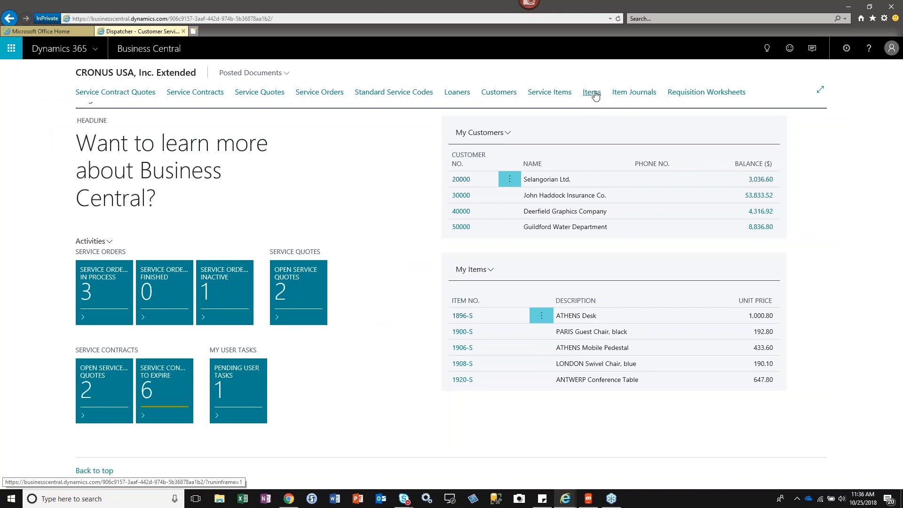
Open the Non-Prepaid Contract - Hardware service contract quote, check its Status options, and examine the General fields and service item lines.
{"action": "left_click", "coordinate": [124, 93]}
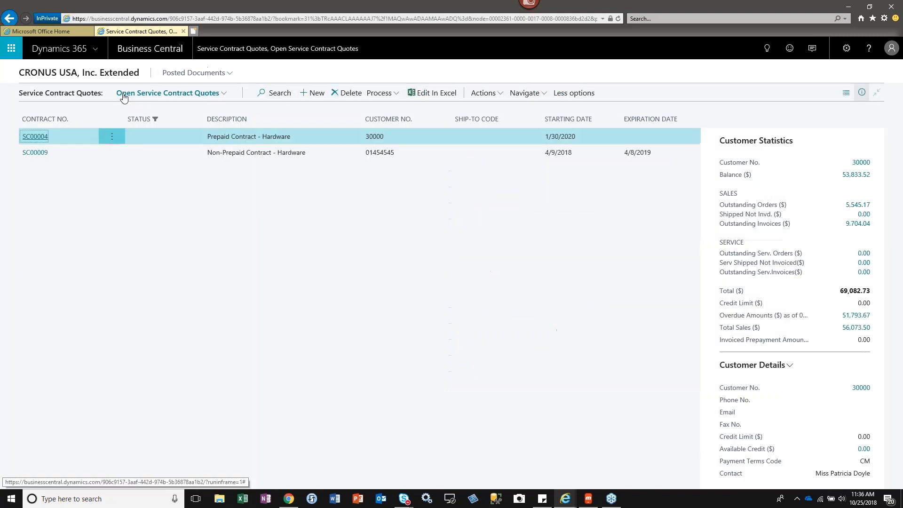
{"action": "left_click", "coordinate": [36, 153]}
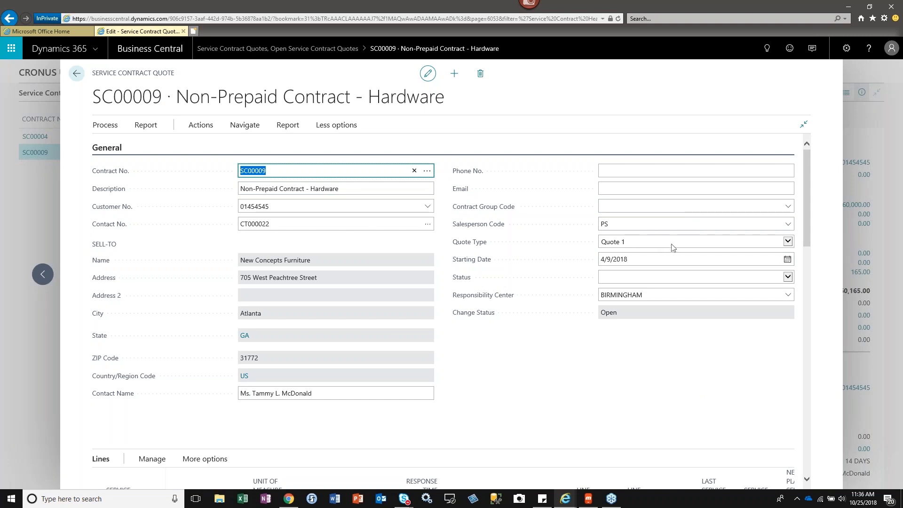
{"action": "left_click", "coordinate": [788, 279]}
{"action": "left_click", "coordinate": [649, 278]}
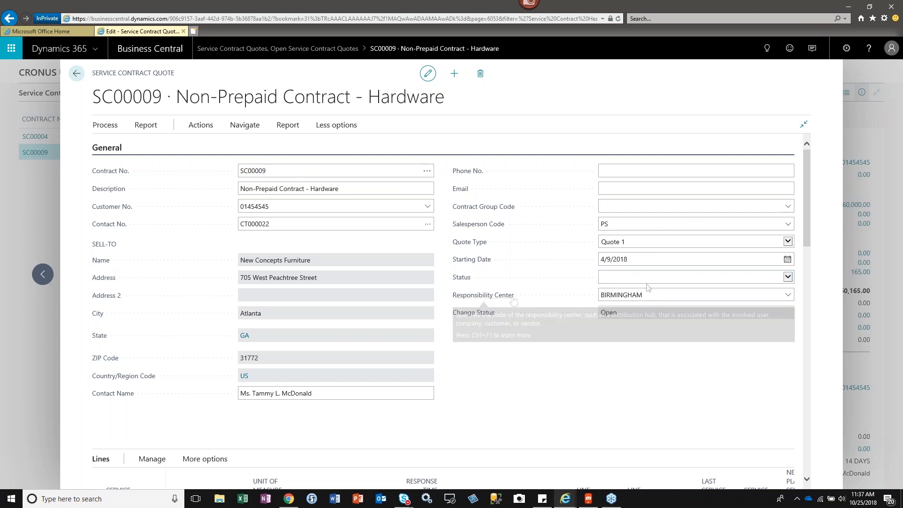
{"action": "left_click_drag", "start_coordinate": [806, 221], "coordinate": [805, 301]}
{"action": "left_click", "coordinate": [127, 163]}
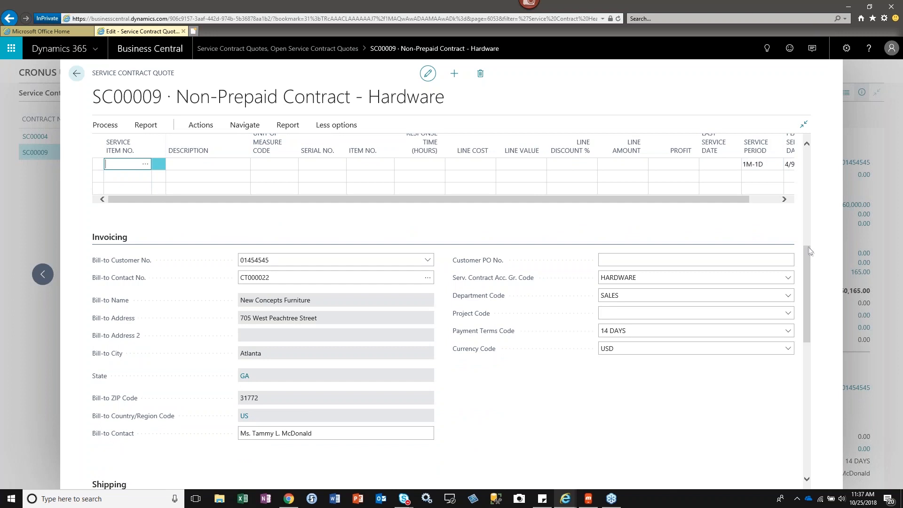
Examine the quote's Service, Invoice Details and Details sections, checking the Expiration Date and Accept Before fields without entering a date.
{"action": "left_click_drag", "start_coordinate": [809, 259], "coordinate": [817, 410]}
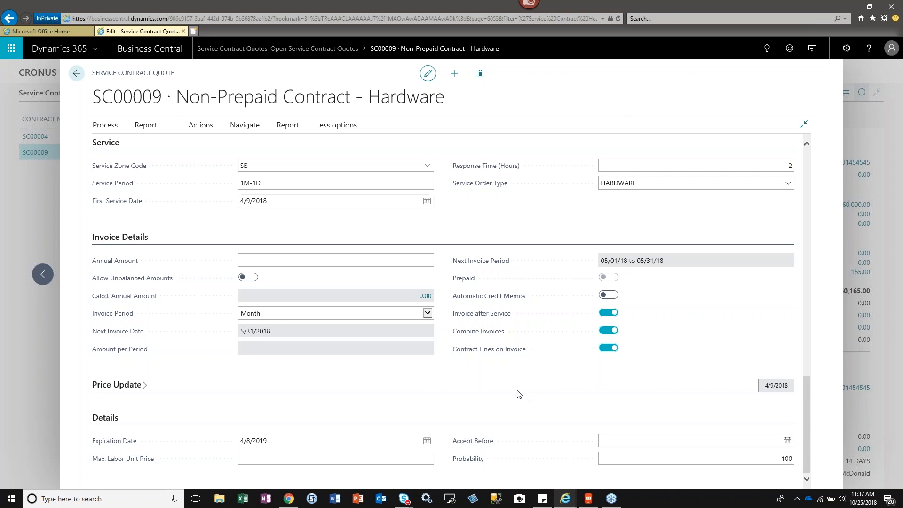
{"action": "left_click", "coordinate": [284, 435]}
{"action": "left_click", "coordinate": [655, 438]}
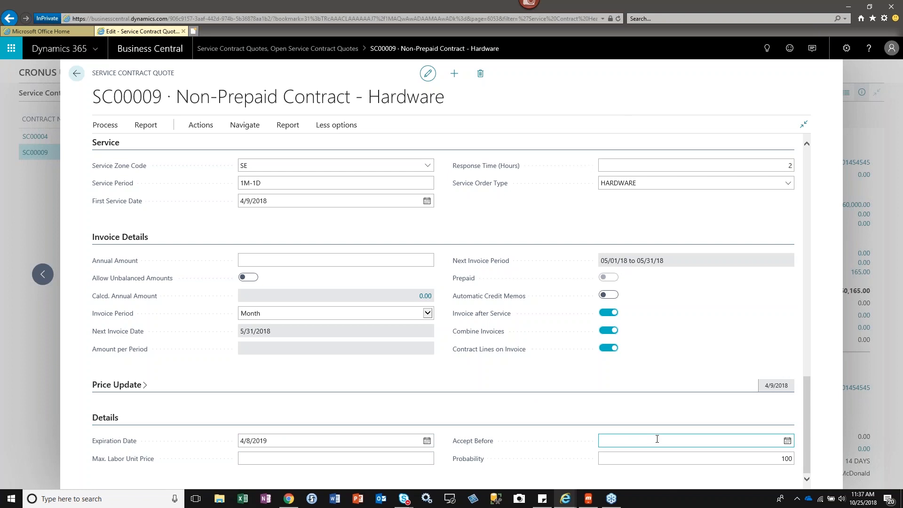
{"action": "left_click", "coordinate": [657, 438]}
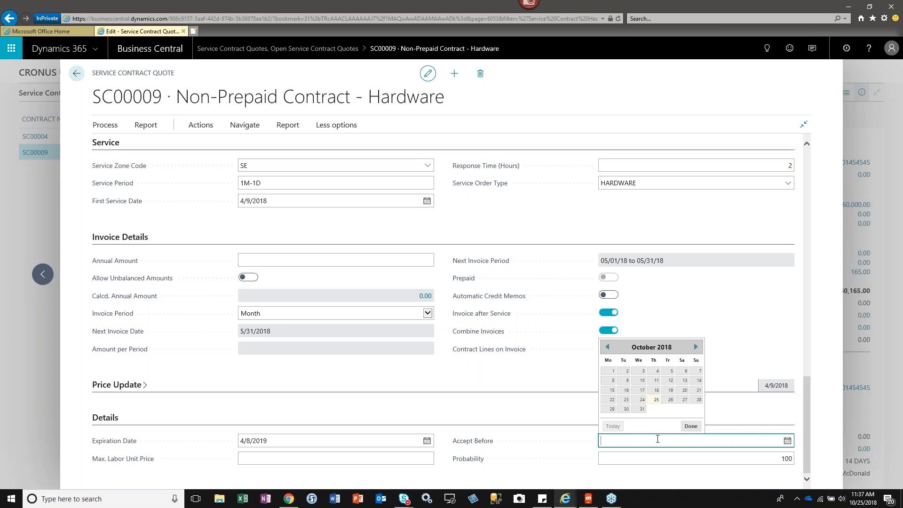
{"action": "left_click", "coordinate": [719, 82]}
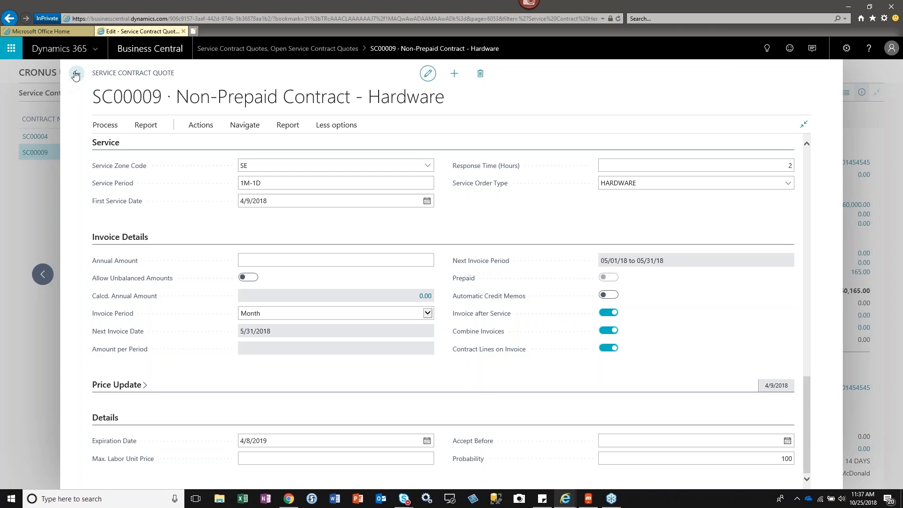
Check the functions and related quote pages available for the Non-Prepaid Contract - Hardware quote, and return to the role center.
{"action": "left_click", "coordinate": [203, 126]}
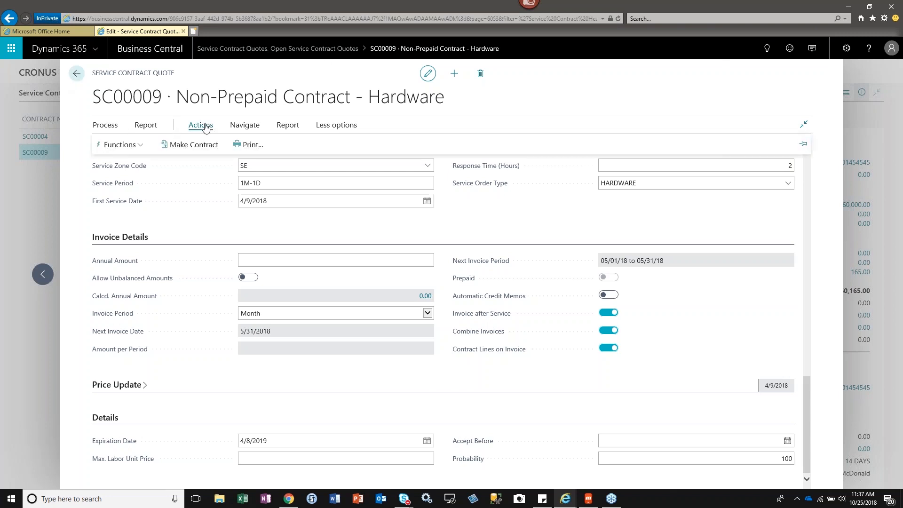
{"action": "left_click", "coordinate": [142, 146]}
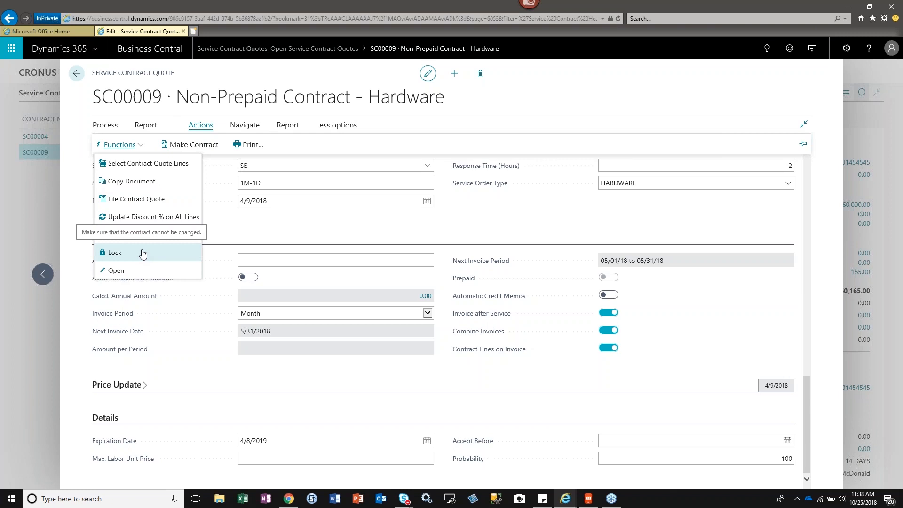
{"action": "left_click", "coordinate": [232, 130]}
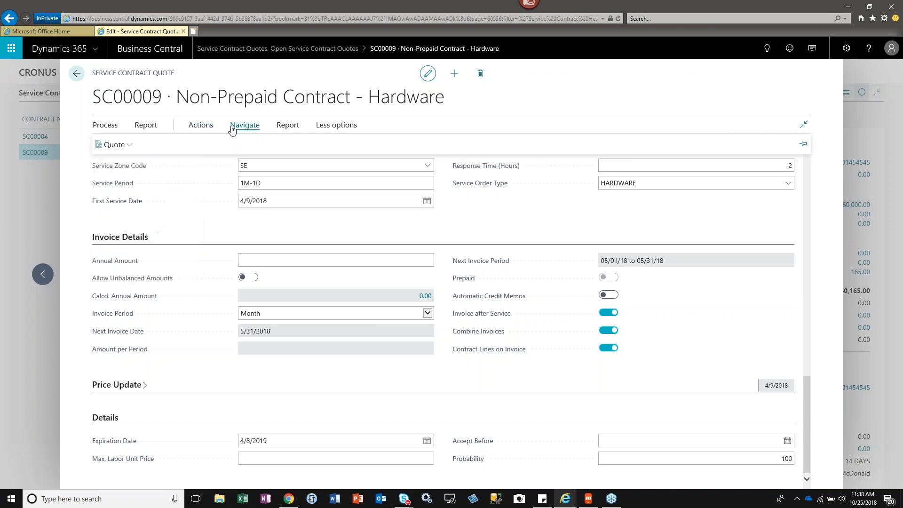
{"action": "left_click", "coordinate": [127, 145]}
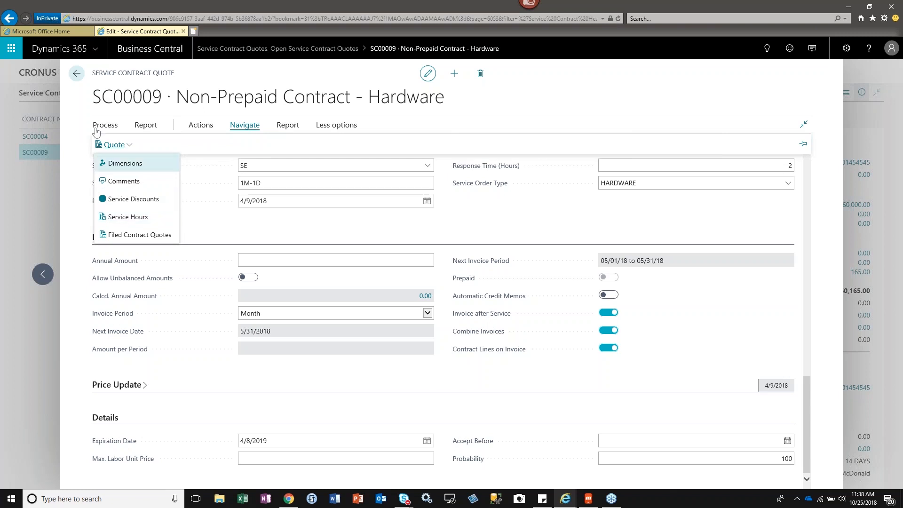
{"action": "left_click", "coordinate": [76, 74]}
{"action": "left_click", "coordinate": [78, 72]}
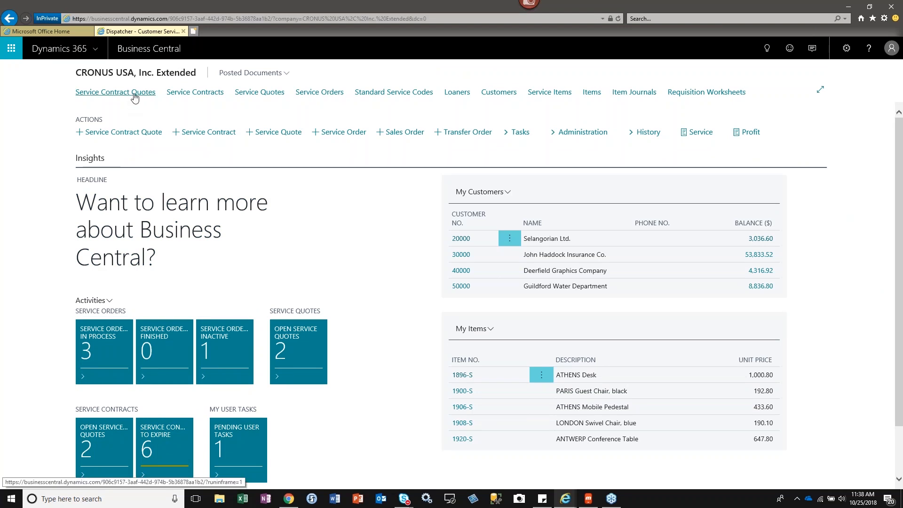
Open the Prepaid Contract - Hardware service contract quote and its Service Hours page.
{"action": "left_click", "coordinate": [133, 94]}
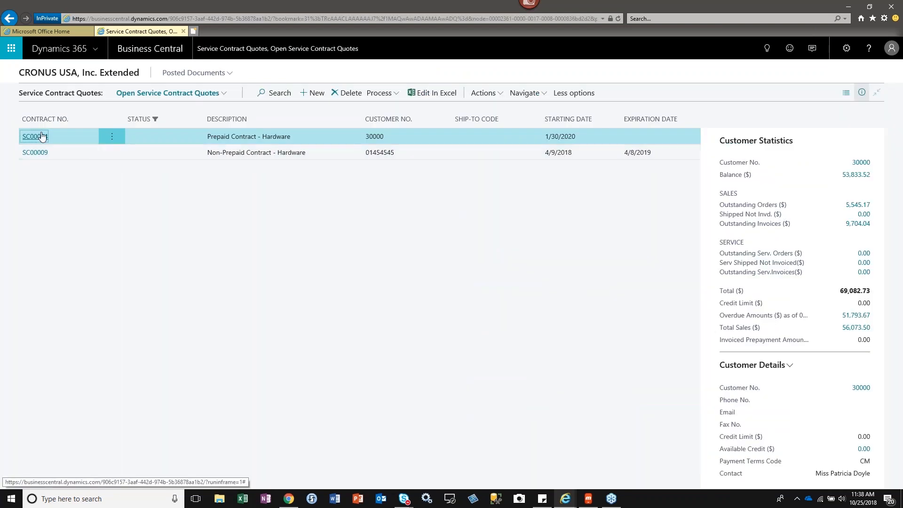
{"action": "left_click", "coordinate": [41, 136]}
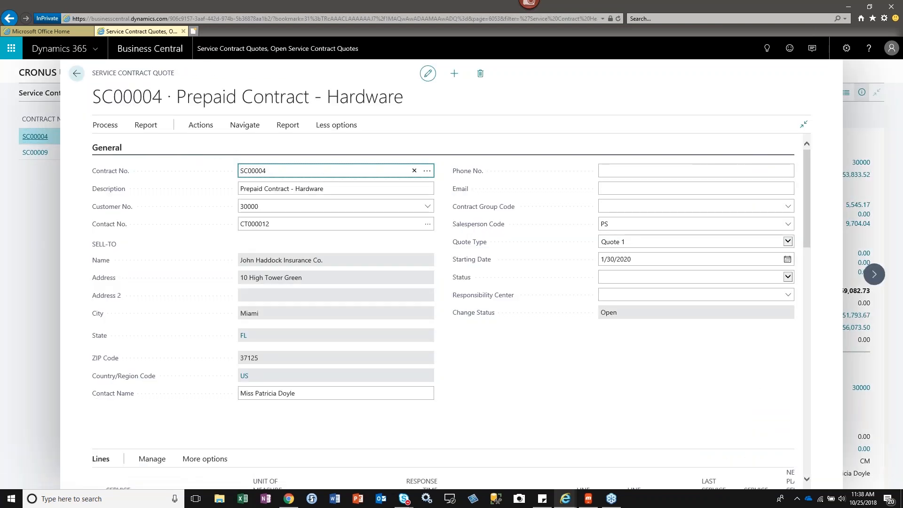
{"action": "key", "text": "Escape"}
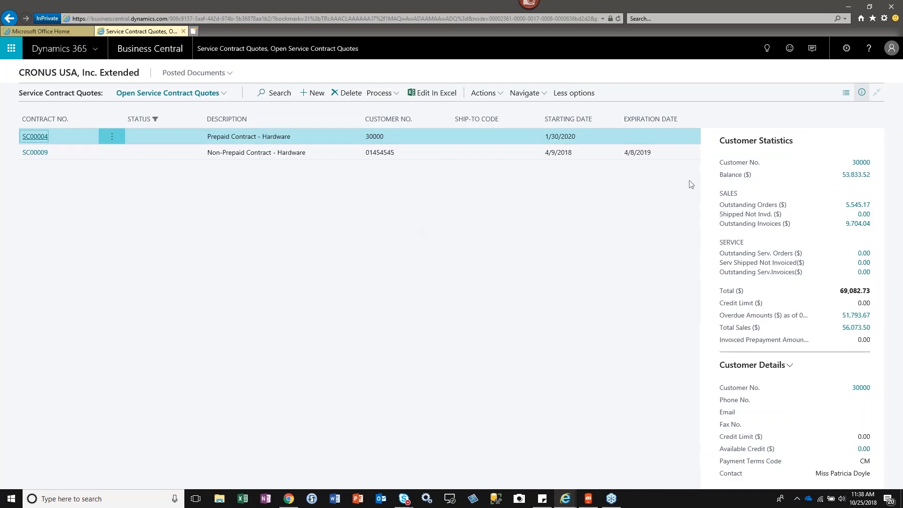
{"action": "left_click", "coordinate": [36, 136]}
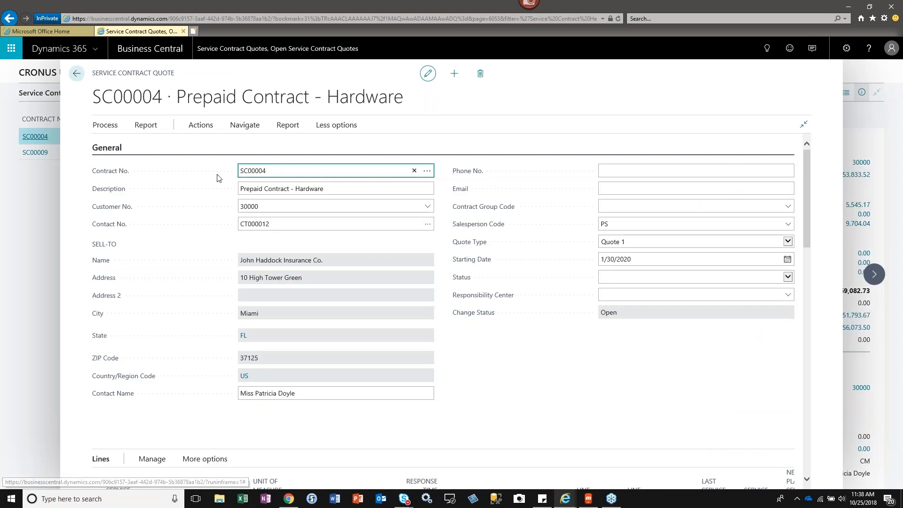
{"action": "left_click", "coordinate": [244, 125]}
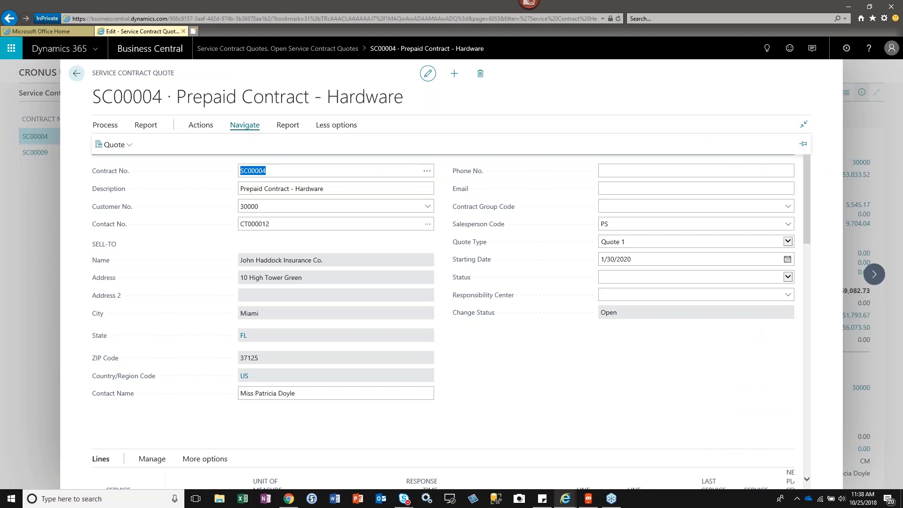
{"action": "left_click", "coordinate": [131, 148]}
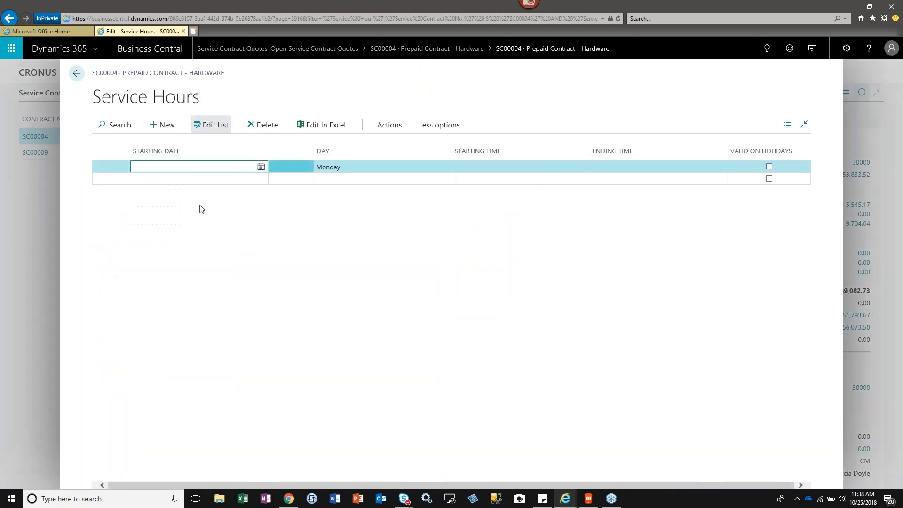
Copy the default service hours into the Prepaid Contract - Hardware quote and return to the quote card.
{"action": "left_click", "coordinate": [246, 169]}
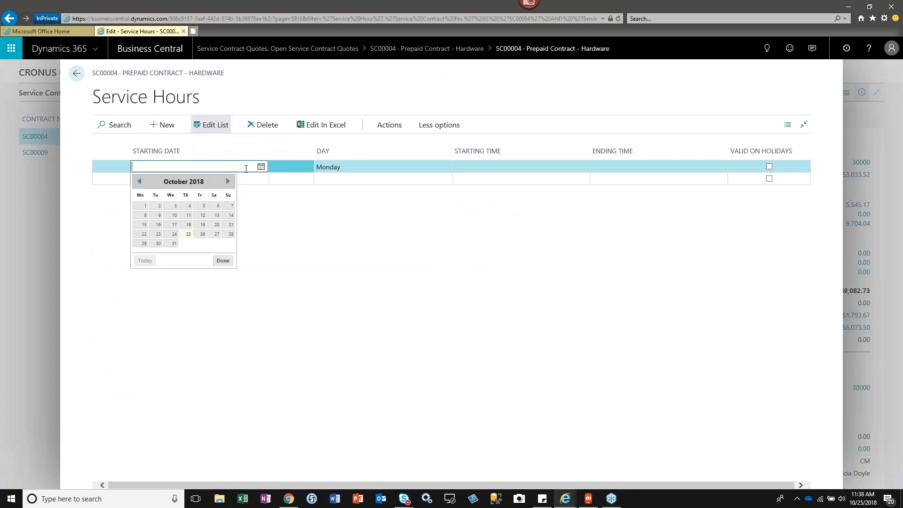
{"action": "left_click", "coordinate": [308, 226]}
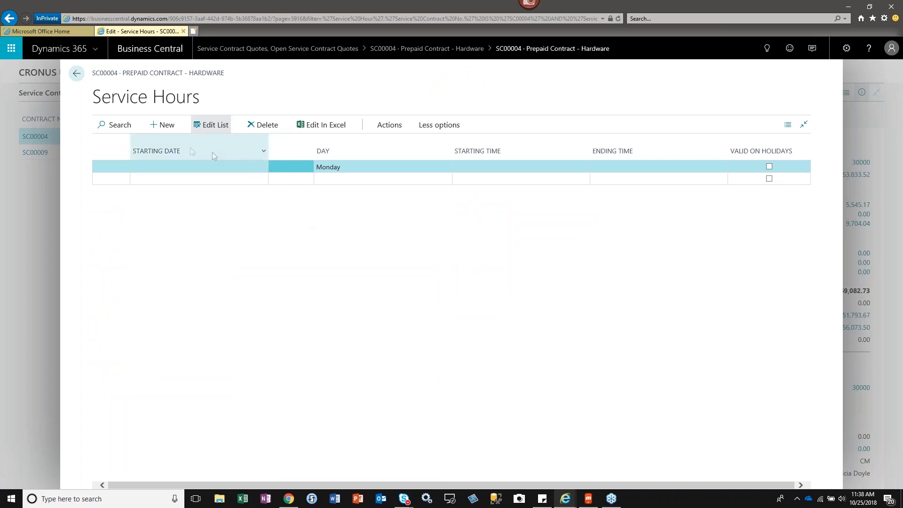
{"action": "left_click", "coordinate": [389, 125]}
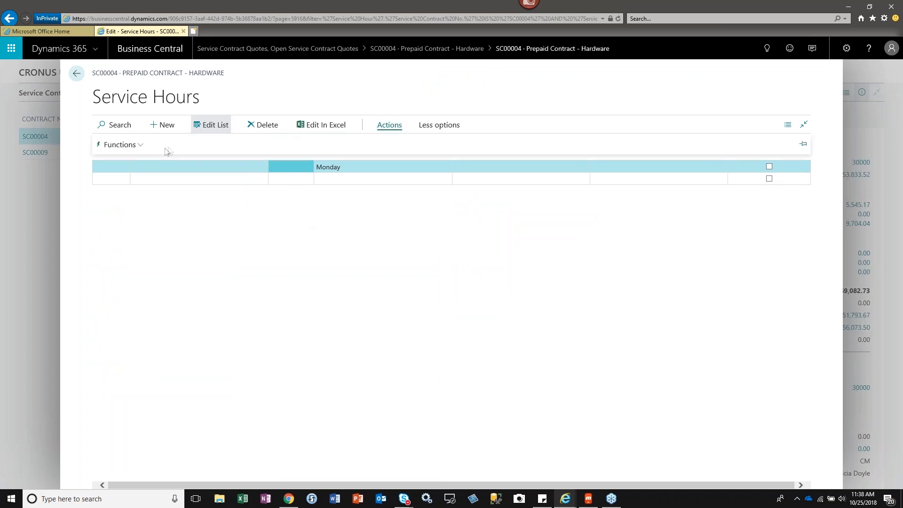
{"action": "left_click", "coordinate": [140, 147]}
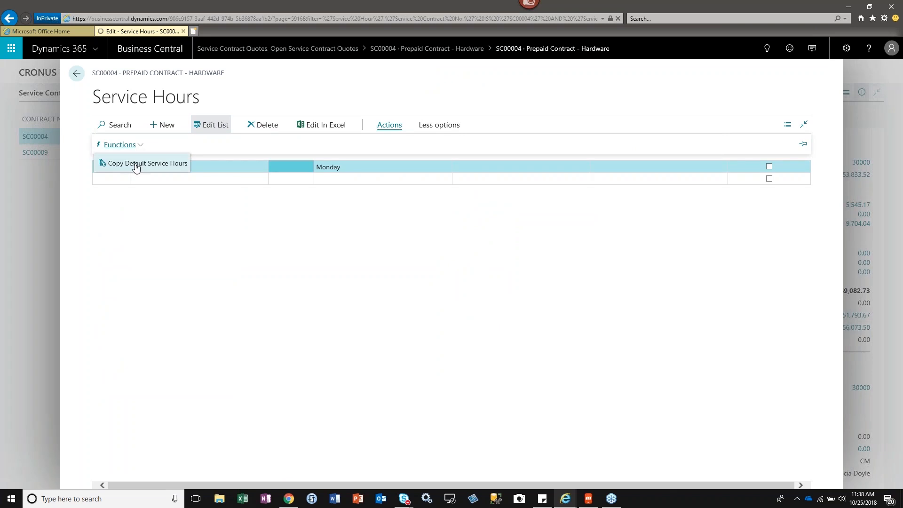
{"action": "left_click", "coordinate": [141, 164]}
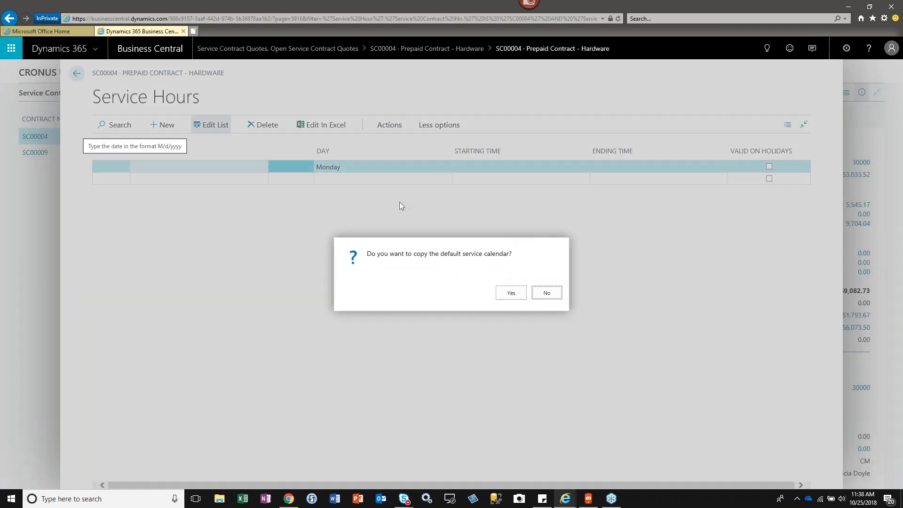
{"action": "left_click", "coordinate": [511, 294]}
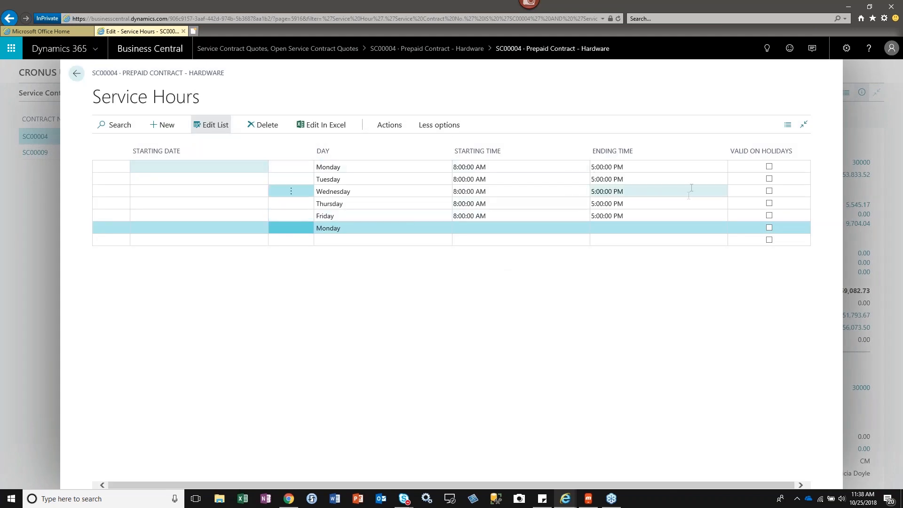
{"action": "left_click", "coordinate": [769, 191]}
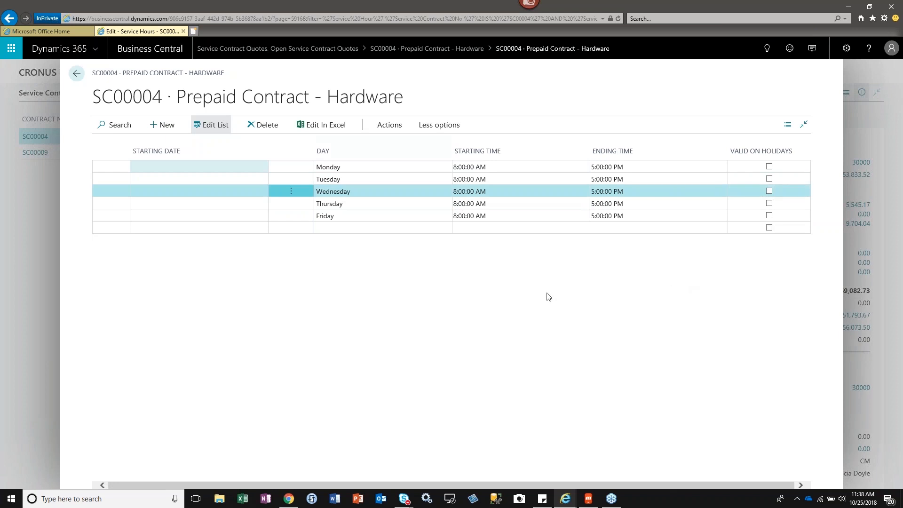
{"action": "left_click", "coordinate": [77, 74]}
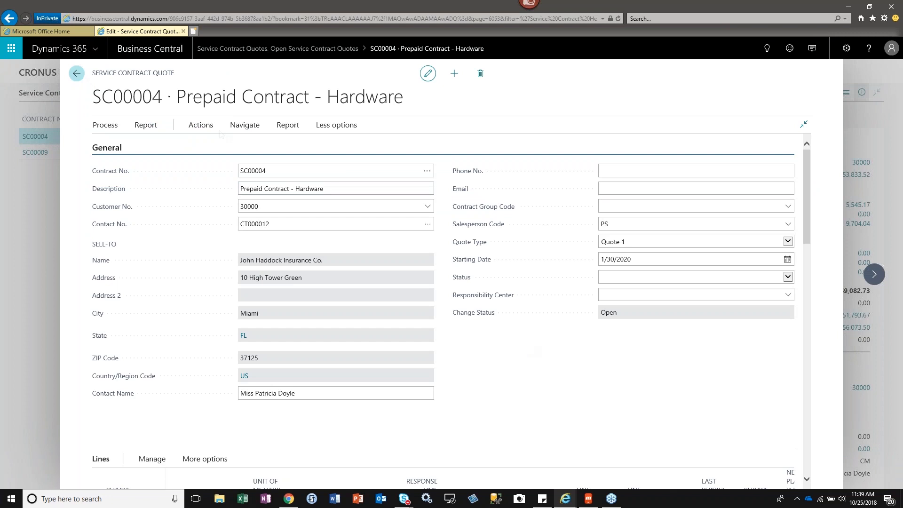
Try to make a service contract from the Prepaid Contract - Hardware quote.
{"action": "left_click", "coordinate": [201, 124]}
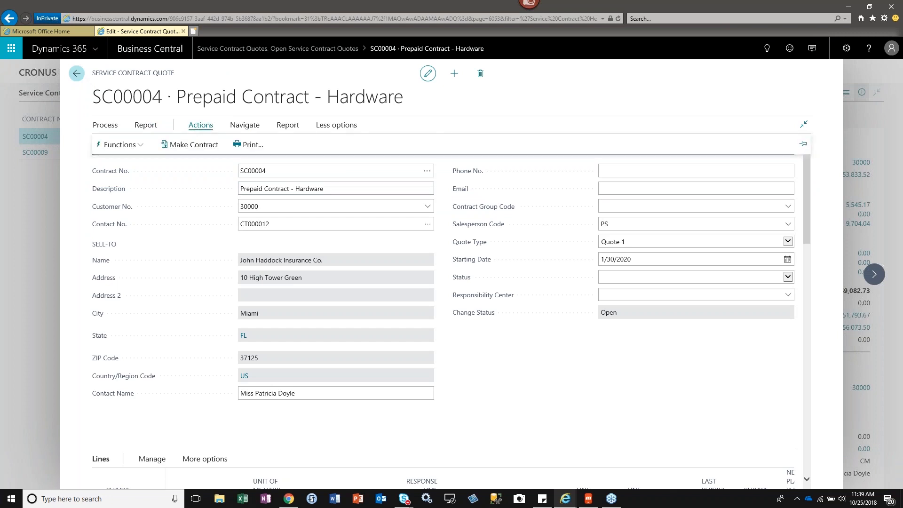
{"action": "left_click", "coordinate": [199, 145]}
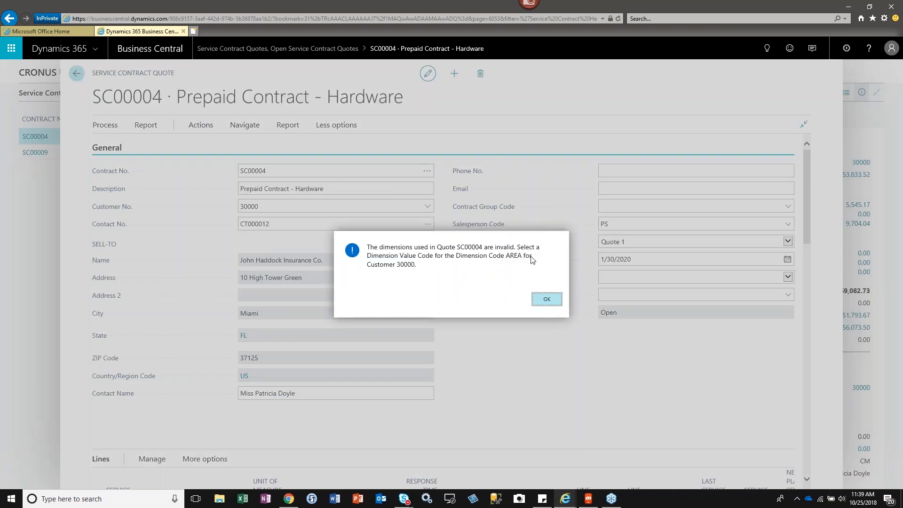
{"action": "left_click", "coordinate": [547, 300]}
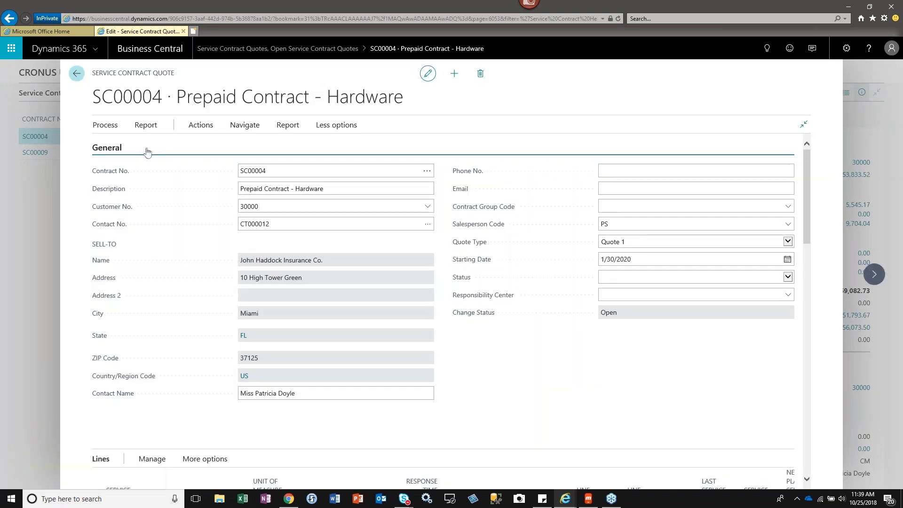
Collapse the General section and inspect the response times and profit of the three service item lines.
{"action": "left_click", "coordinate": [118, 150]}
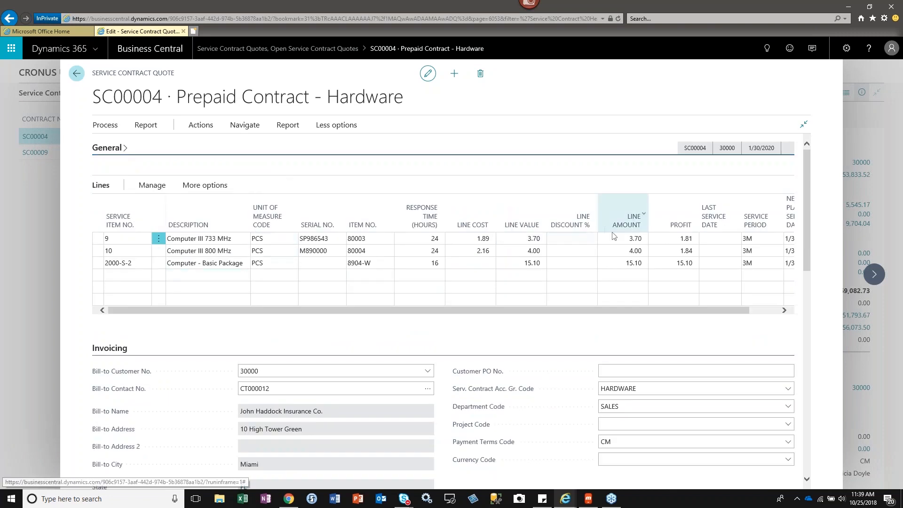
{"action": "left_click", "coordinate": [411, 238]}
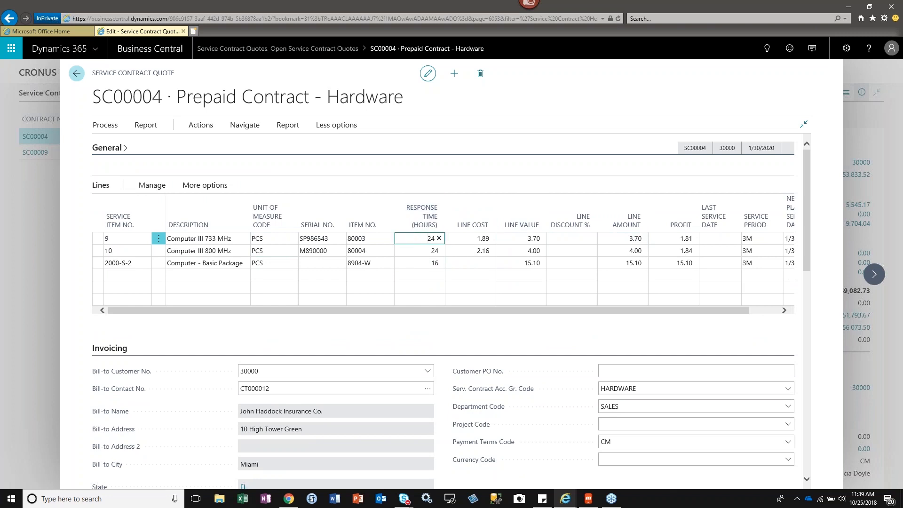
{"action": "left_click", "coordinate": [425, 262]}
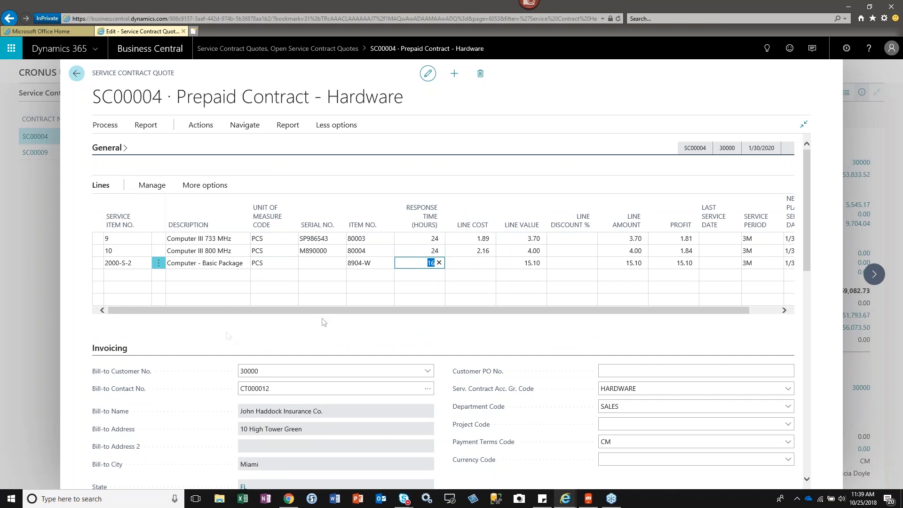
{"action": "left_click_drag", "start_coordinate": [525, 311], "coordinate": [553, 311]}
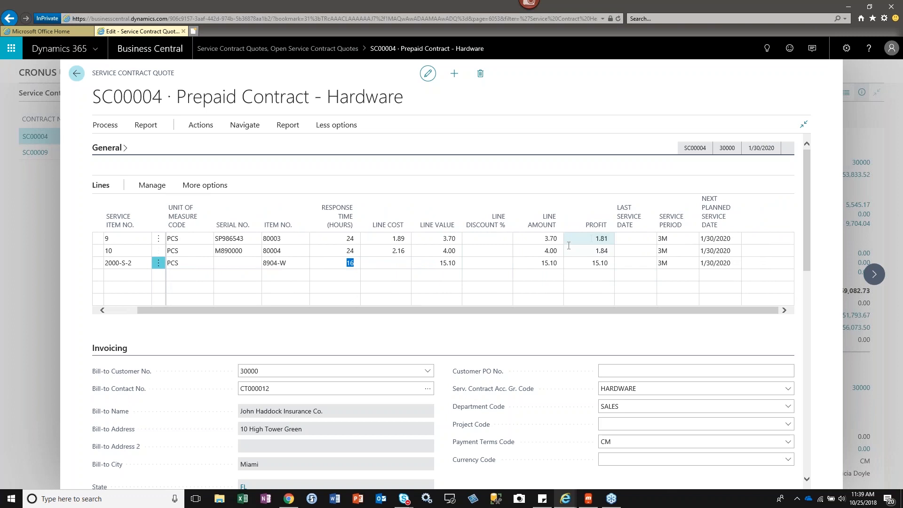
{"action": "left_click", "coordinate": [593, 239]}
{"action": "left_click", "coordinate": [592, 250]}
{"action": "left_click", "coordinate": [590, 263]}
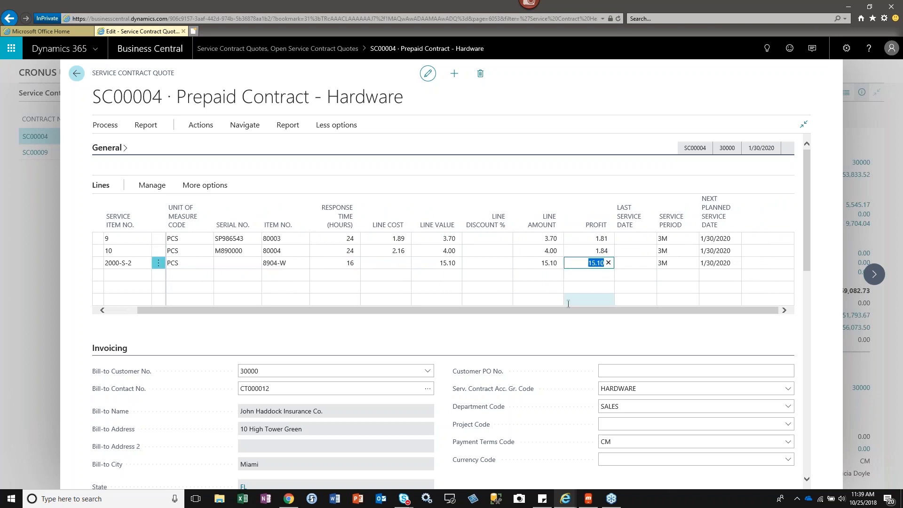
Review the remaining columns of the quote lines and the Invoicing, Service and Invoice Details sections of the quote.
{"action": "left_click_drag", "start_coordinate": [564, 310], "coordinate": [528, 316]}
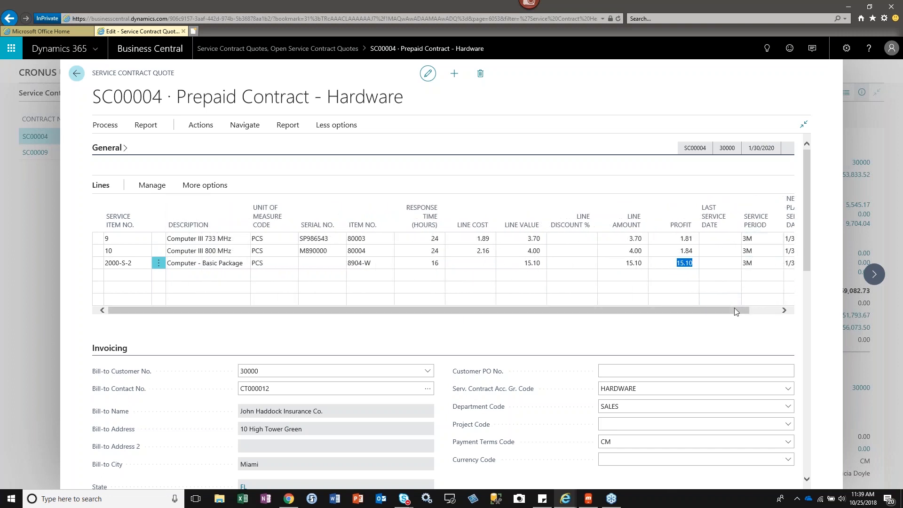
{"action": "left_click_drag", "start_coordinate": [735, 308], "coordinate": [775, 313]}
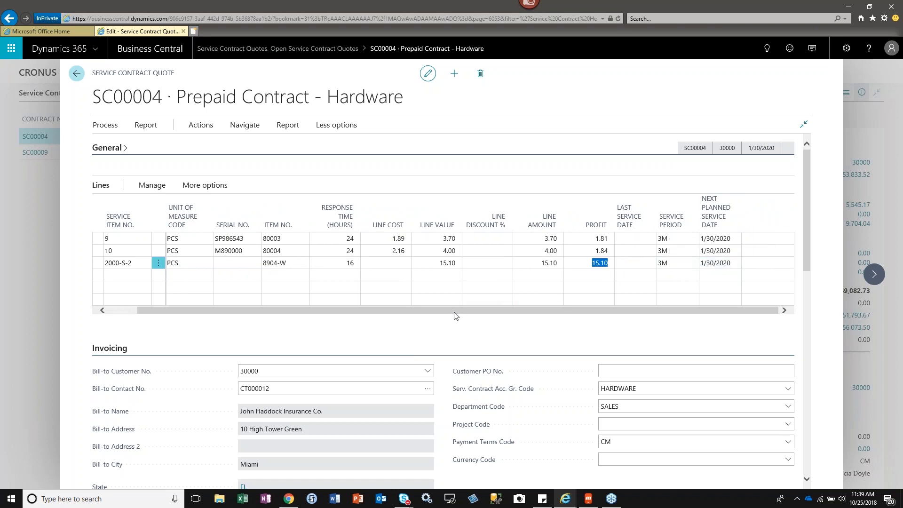
{"action": "left_click_drag", "start_coordinate": [412, 314], "coordinate": [368, 319]}
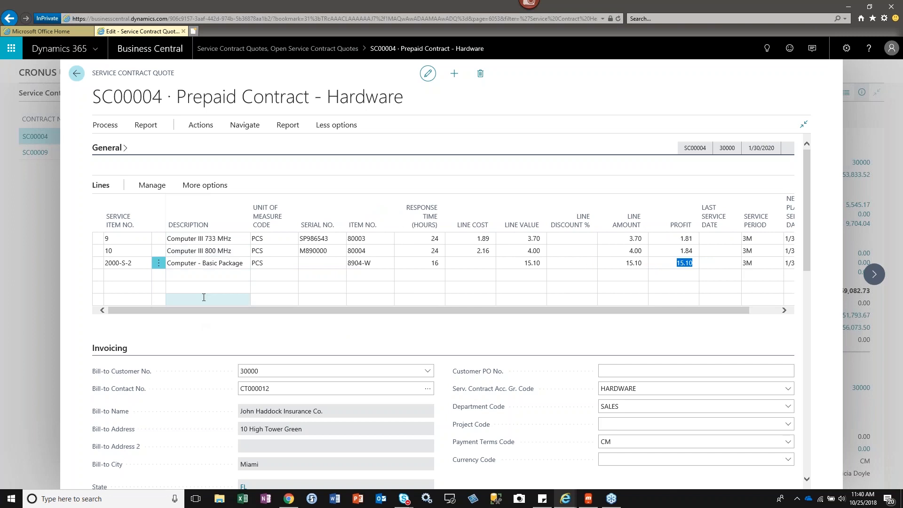
{"action": "scroll", "coordinate": [808, 244], "scroll_direction": "down", "scroll_amount": 3}
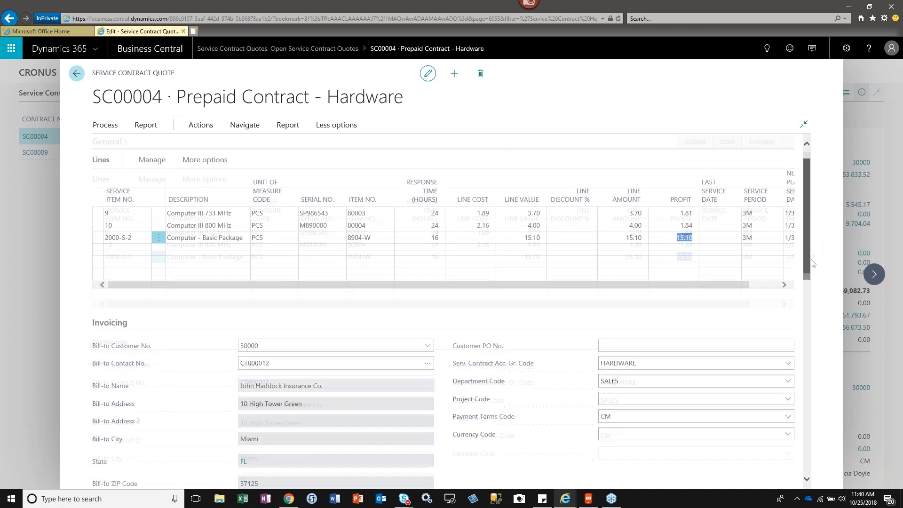
{"action": "left_click", "coordinate": [348, 237]}
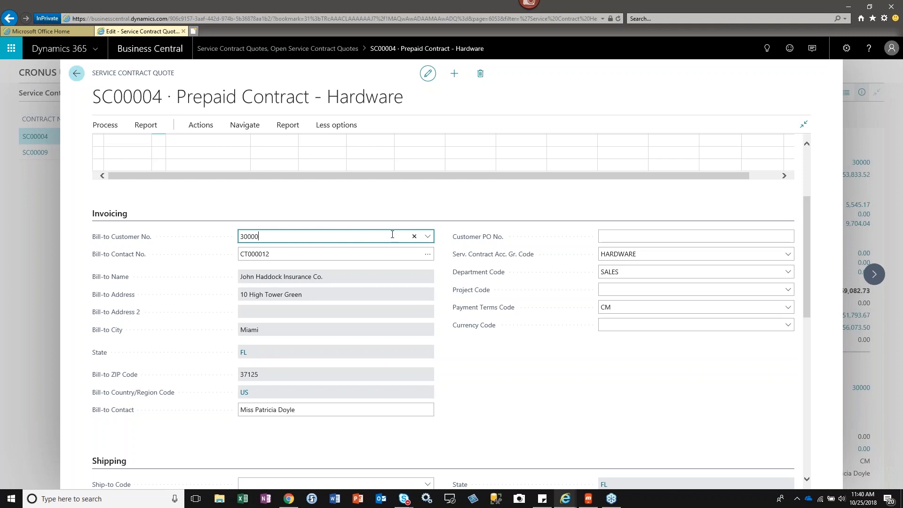
{"action": "left_click_drag", "start_coordinate": [808, 213], "coordinate": [788, 381]}
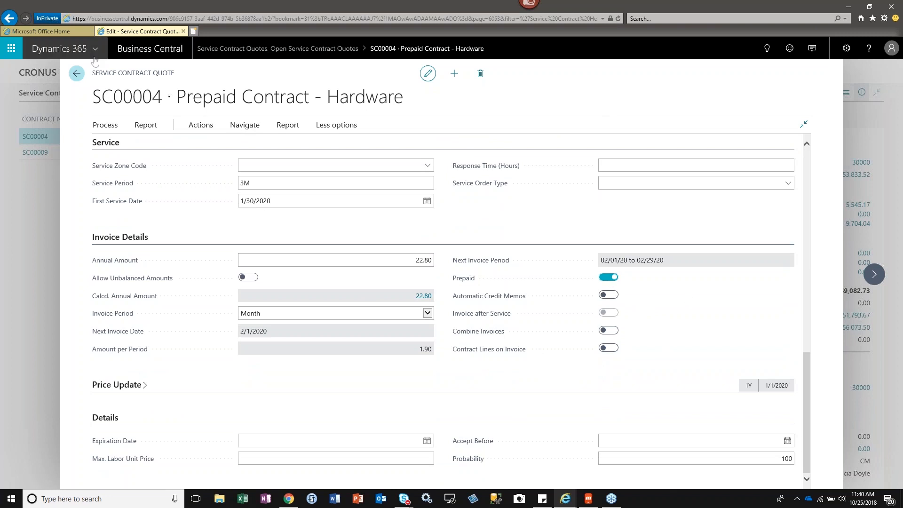
{"action": "left_click", "coordinate": [201, 126]}
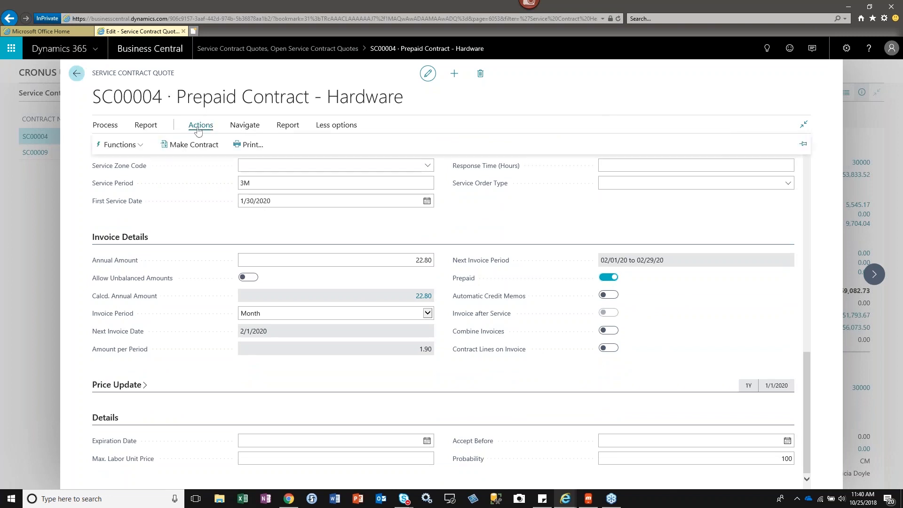
{"action": "left_click", "coordinate": [137, 145]}
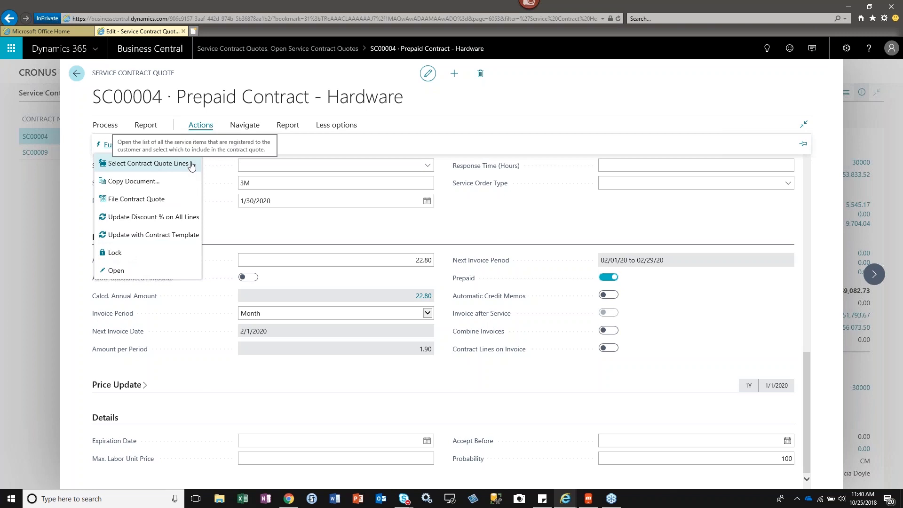
{"action": "left_click", "coordinate": [250, 130]}
{"action": "left_click", "coordinate": [105, 125]}
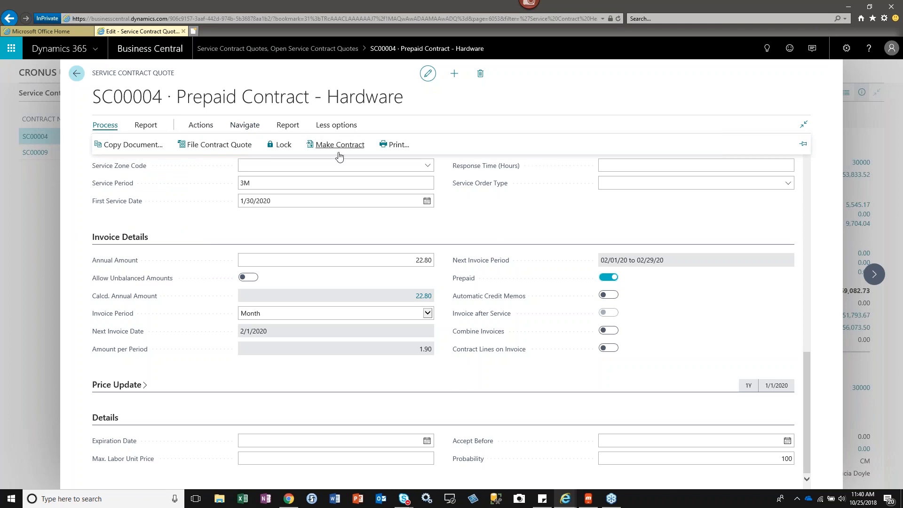
{"action": "left_click", "coordinate": [423, 118]}
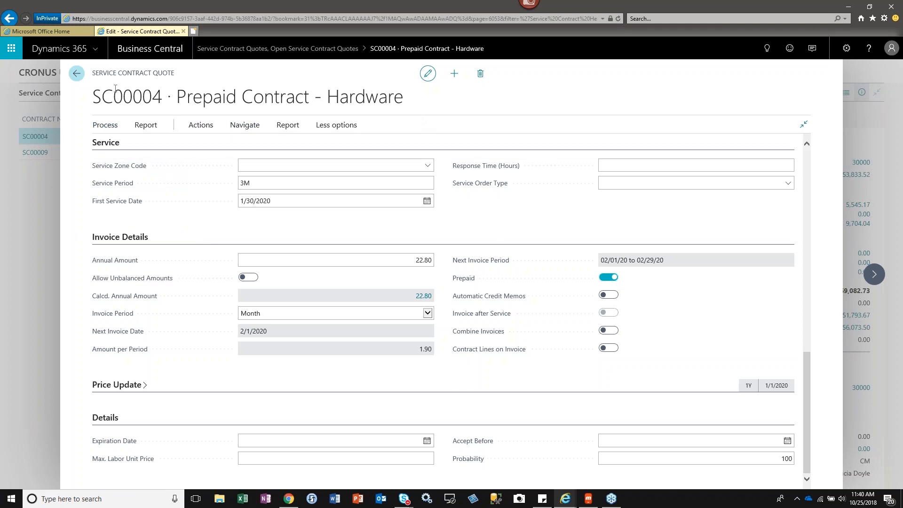
Leave the quote and open the signed Prepaid Contract - Hardware starting 4/9/2018 from the Service Contracts list.
{"action": "left_click", "coordinate": [77, 74]}
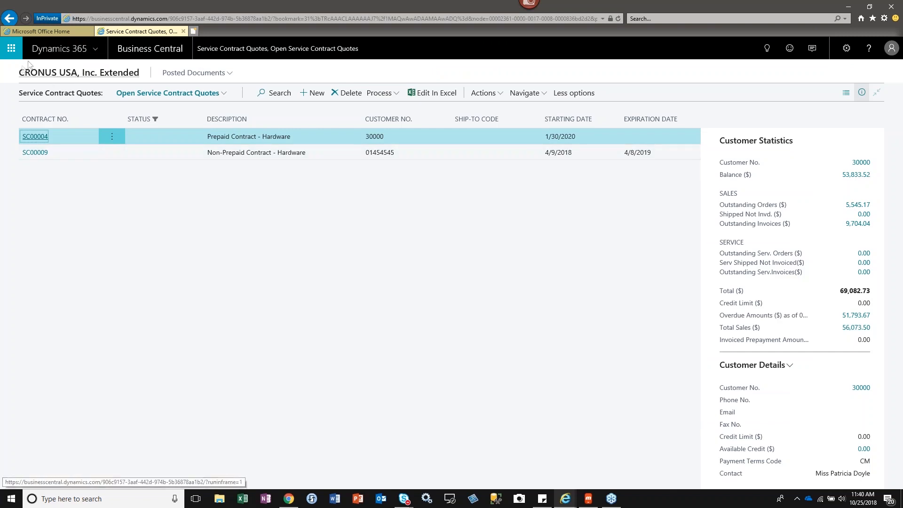
{"action": "left_click", "coordinate": [9, 18]}
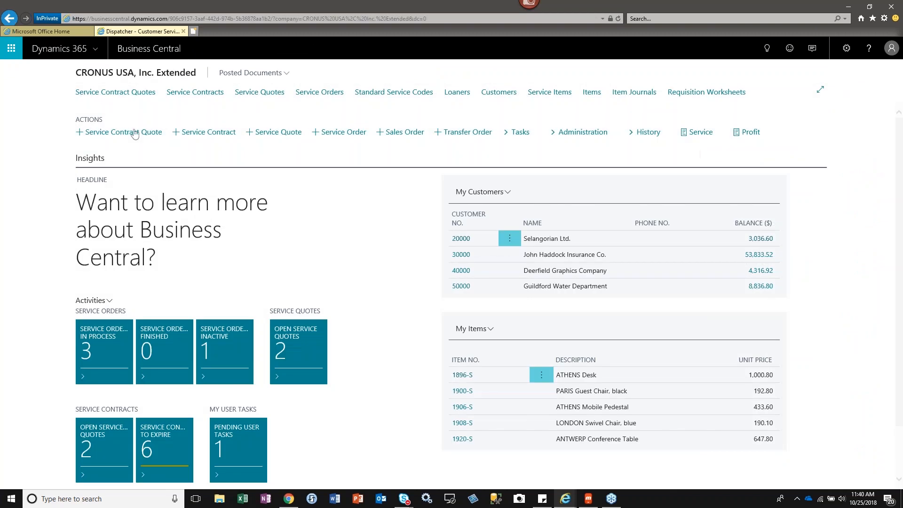
{"action": "left_click", "coordinate": [185, 92]}
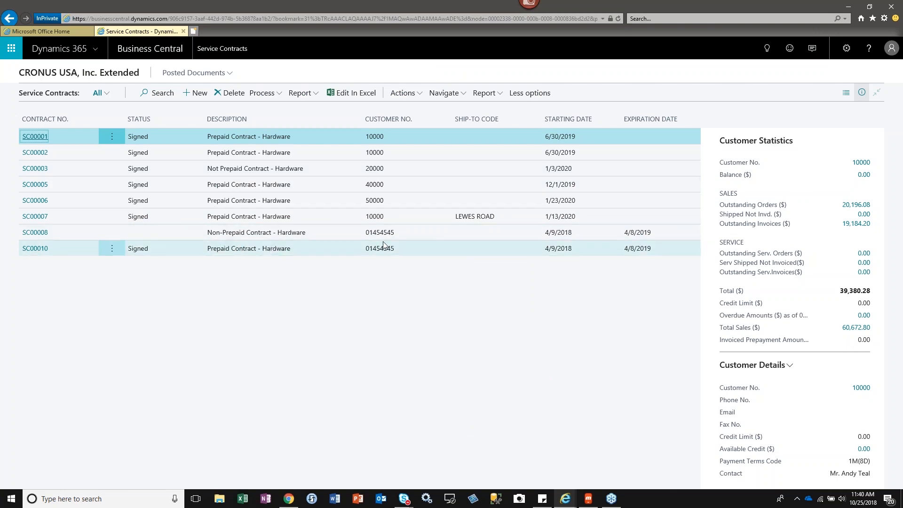
{"action": "left_click", "coordinate": [31, 249]}
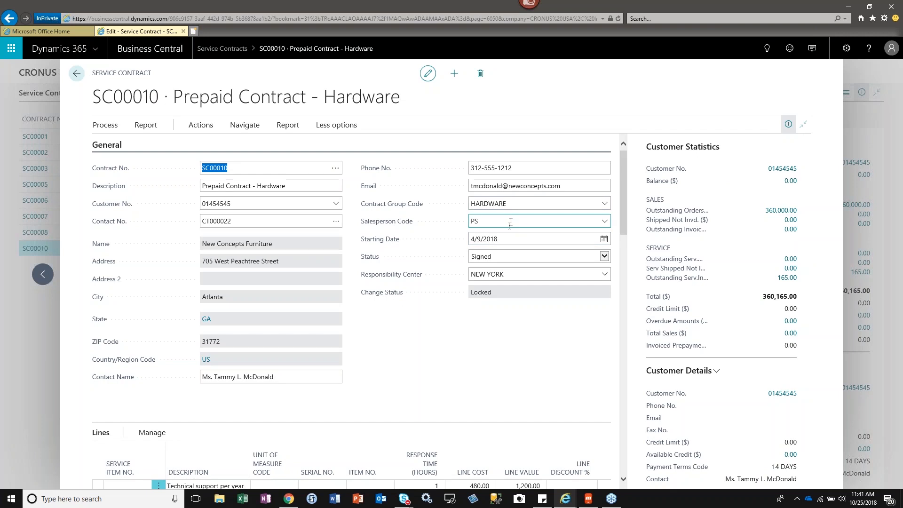
Try to change the contract's Starting Date to 4/9/2019 and revert the change.
{"action": "left_click", "coordinate": [519, 203]}
{"action": "left_click", "coordinate": [523, 239]}
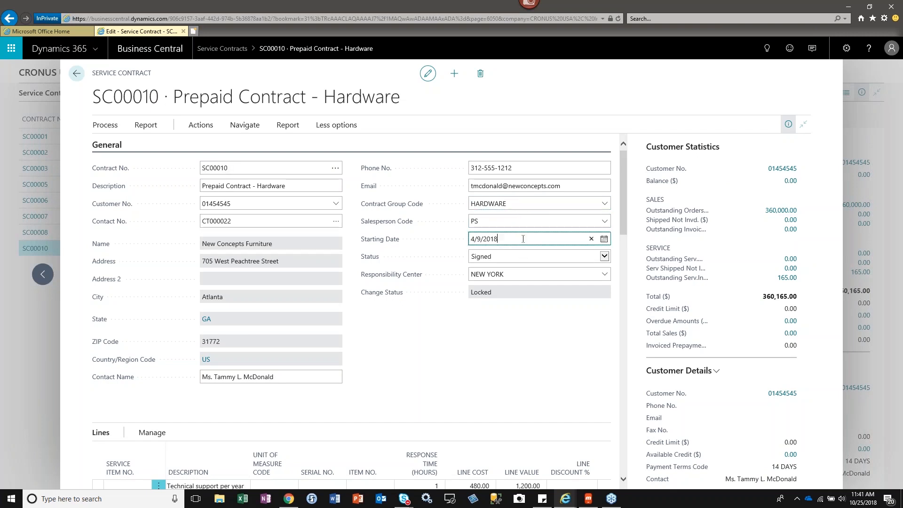
{"action": "key", "text": "Tab"}
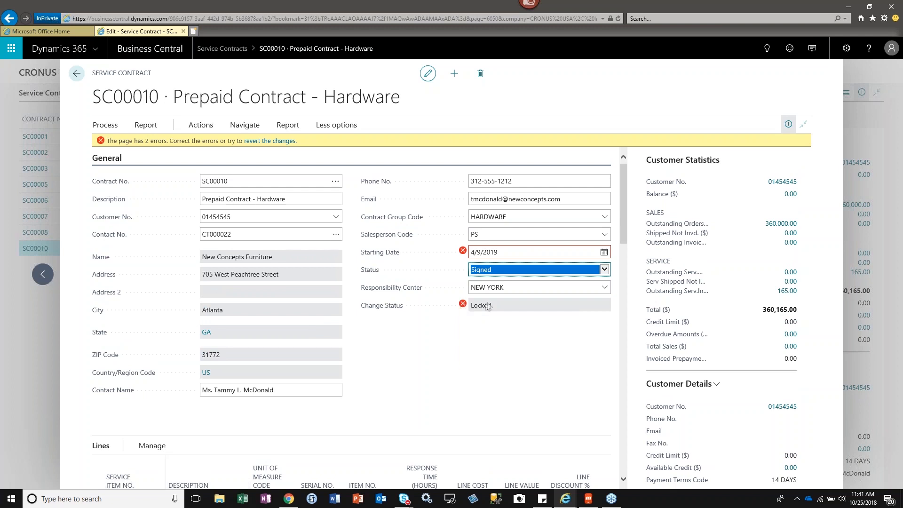
{"action": "left_click", "coordinate": [102, 145]}
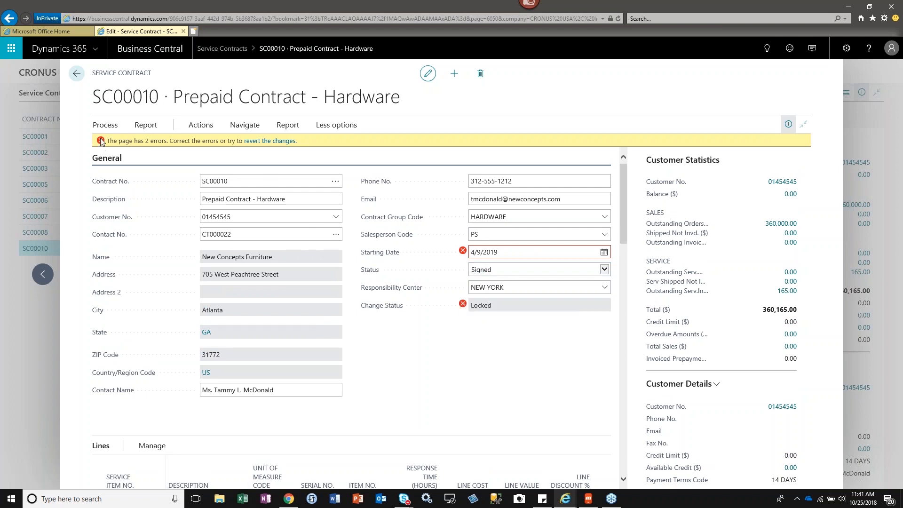
{"action": "left_click", "coordinate": [278, 141]}
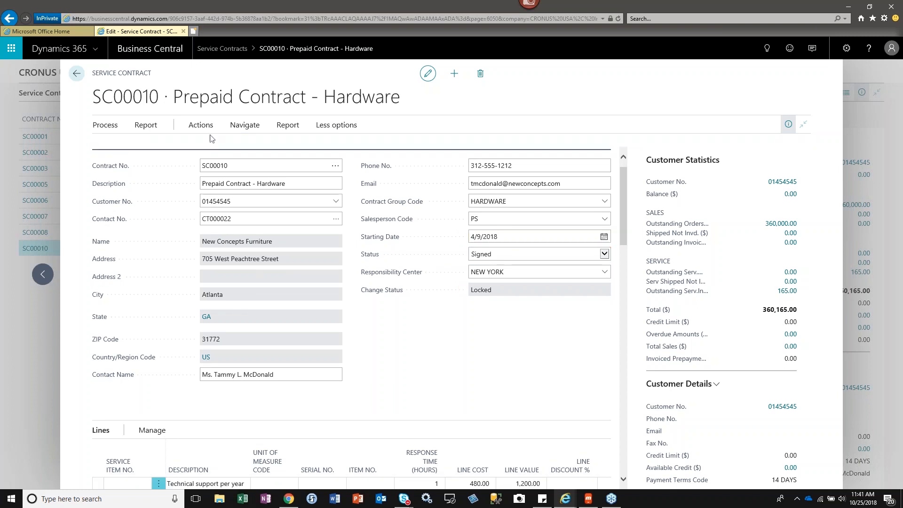
Try to reopen the locked service contract for editing with Open Contract.
{"action": "left_click", "coordinate": [198, 124]}
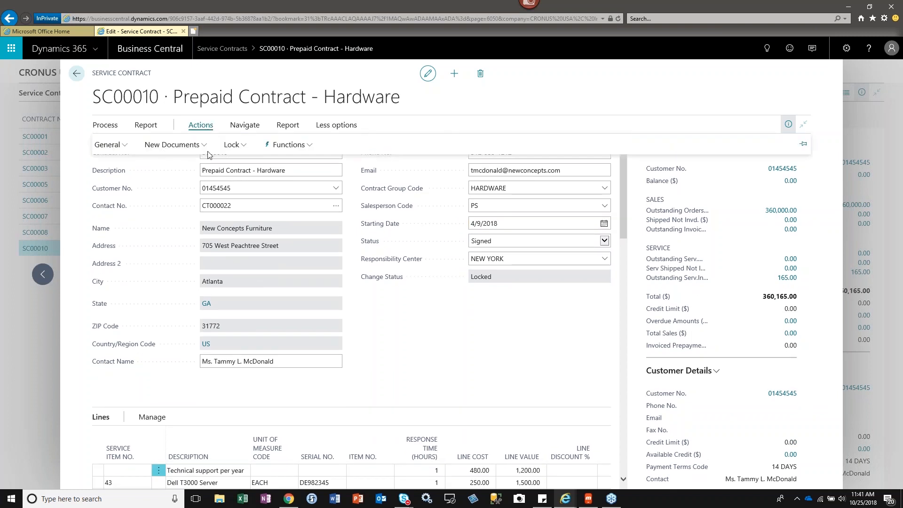
{"action": "left_click", "coordinate": [242, 146]}
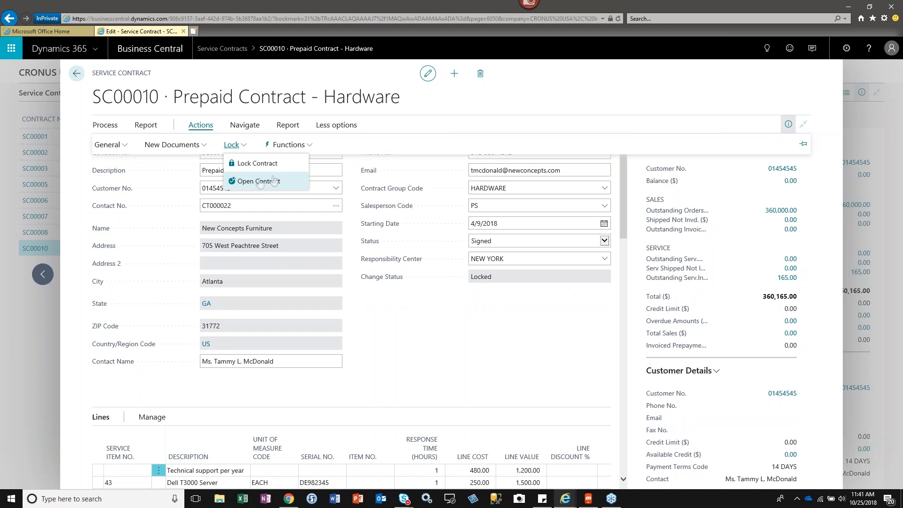
{"action": "left_click", "coordinate": [259, 182]}
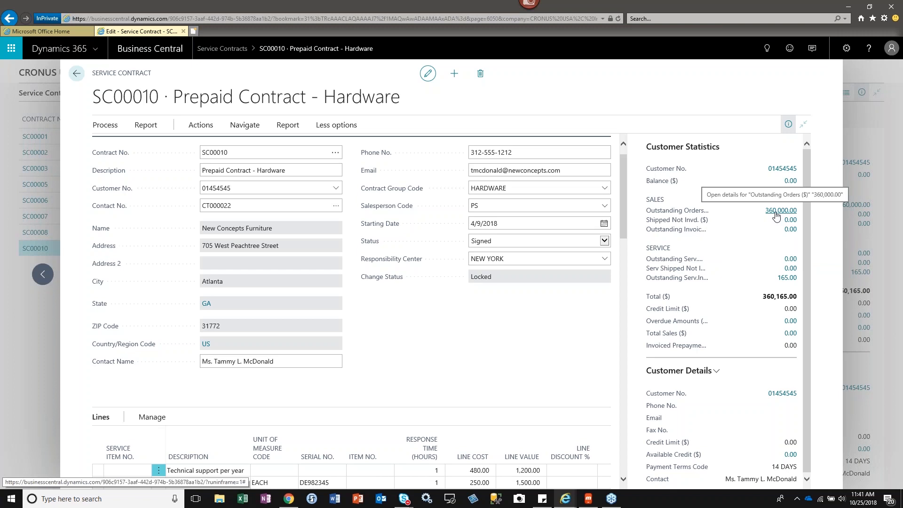
Review the Customer Statistics and Customer Details beside the contract, and hide that information pane.
{"action": "left_click_drag", "start_coordinate": [805, 219], "coordinate": [806, 238]}
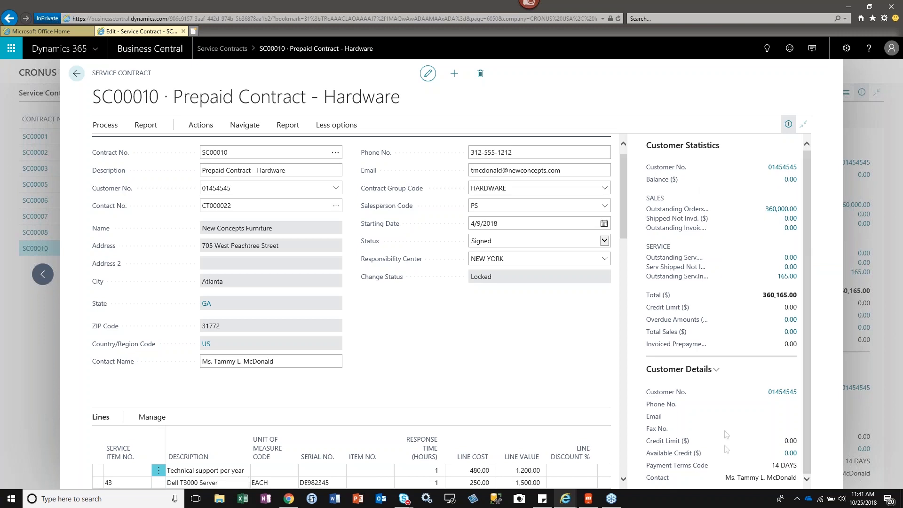
{"action": "left_click", "coordinate": [717, 370]}
{"action": "left_click", "coordinate": [717, 370]}
{"action": "left_click", "coordinate": [788, 125]}
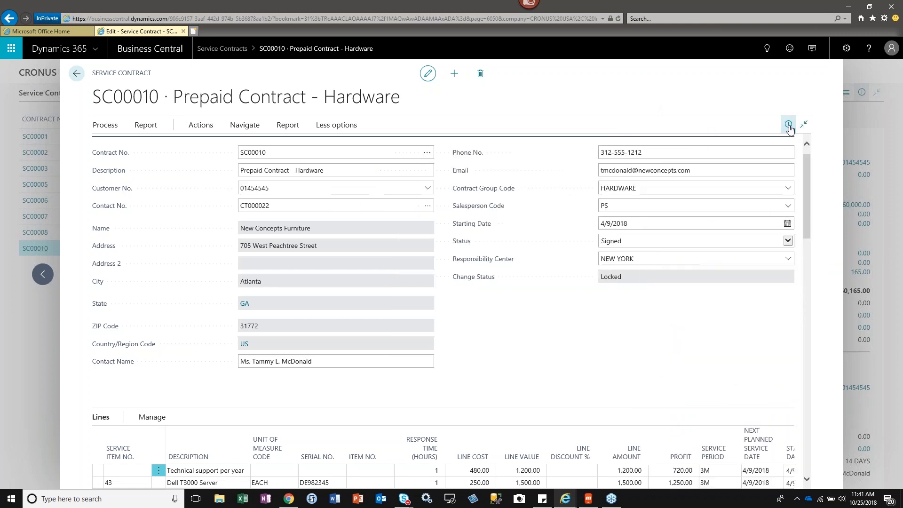
{"action": "left_click_drag", "start_coordinate": [806, 194], "coordinate": [812, 156]}
Close the contract and open the New Concepts Furniture service order about the flashing server power light from the Service Orders list.
{"action": "left_click", "coordinate": [78, 73]}
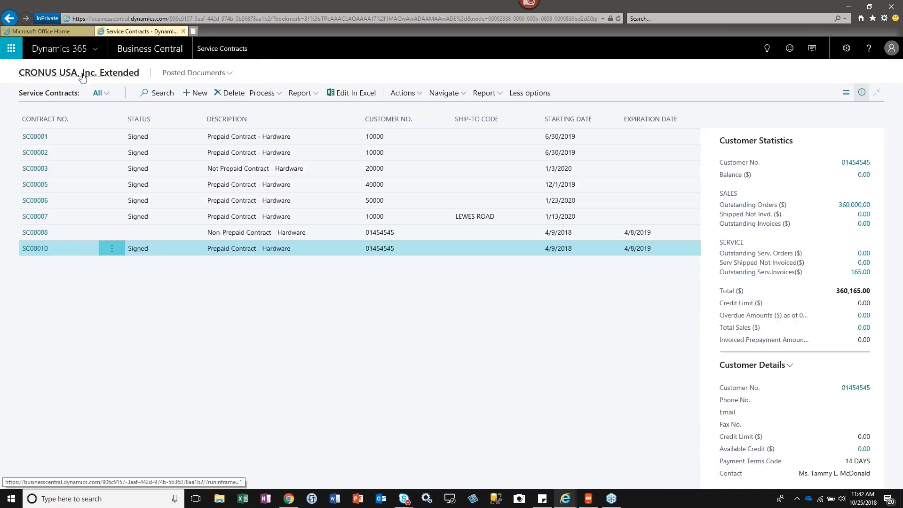
{"action": "left_click", "coordinate": [9, 18]}
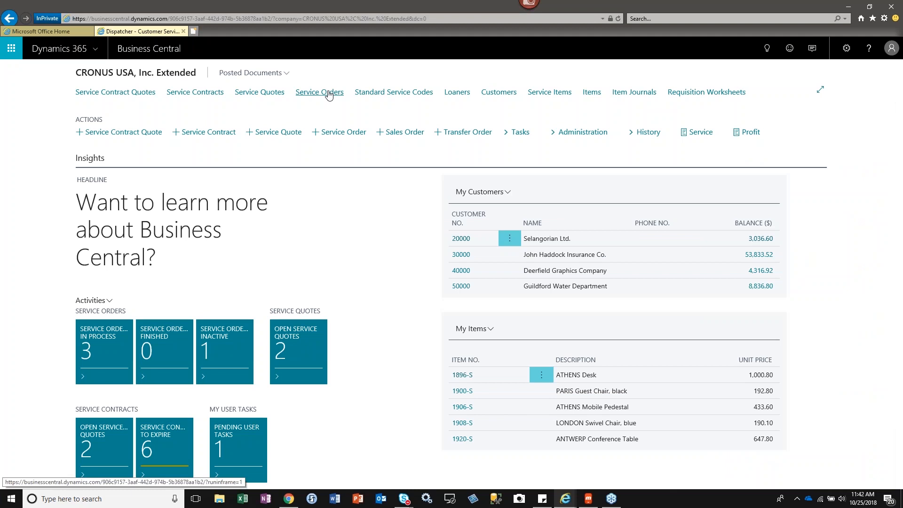
{"action": "left_click", "coordinate": [300, 93]}
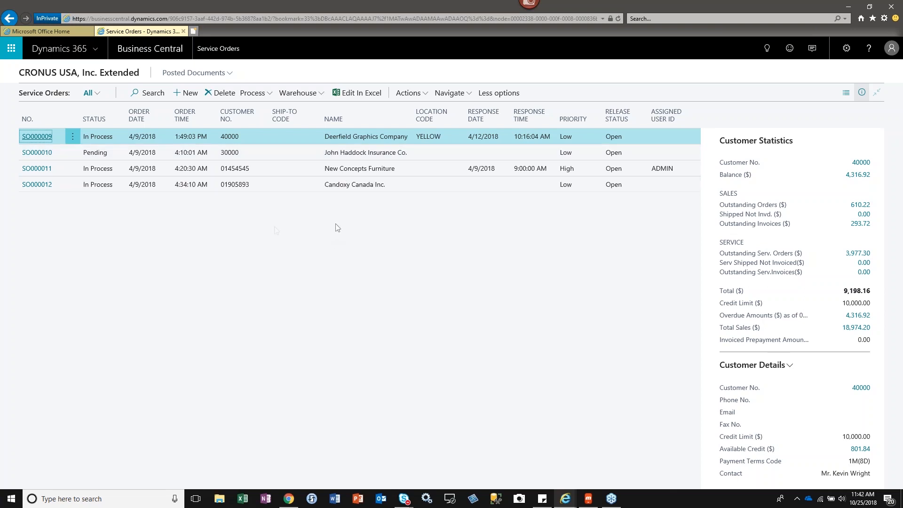
{"action": "left_click", "coordinate": [111, 152]}
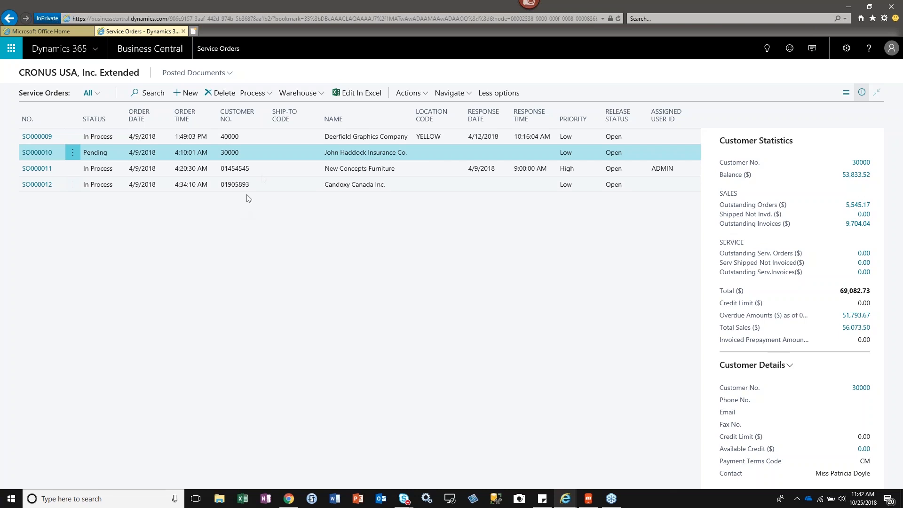
{"action": "left_click", "coordinate": [277, 168]}
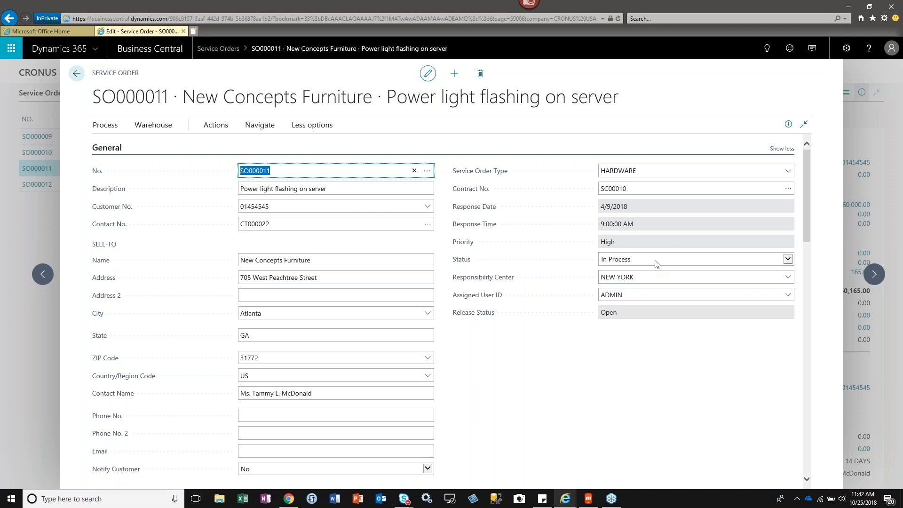
Collapse the order's General section and review the Fault Area Code options on the Dell T3000 Server line, keeping 1 (General).
{"action": "left_click", "coordinate": [113, 148]}
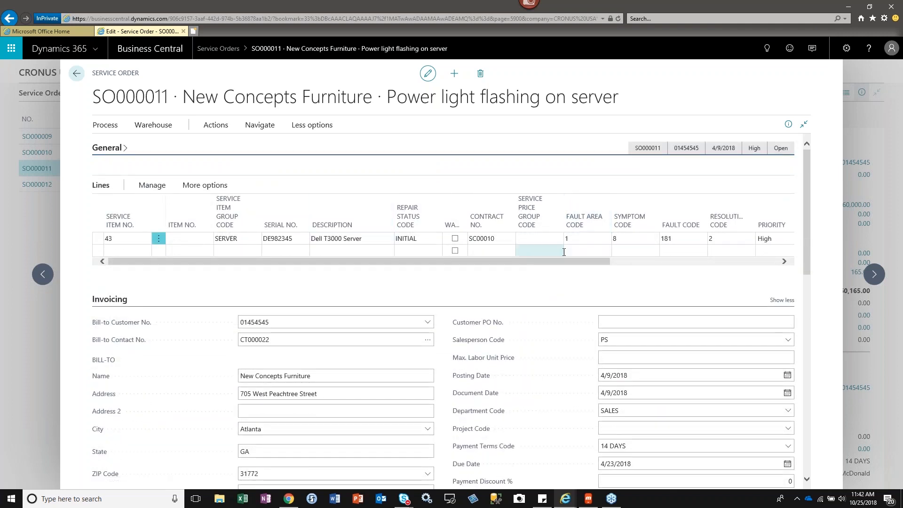
{"action": "left_click_drag", "start_coordinate": [559, 260], "coordinate": [682, 275]}
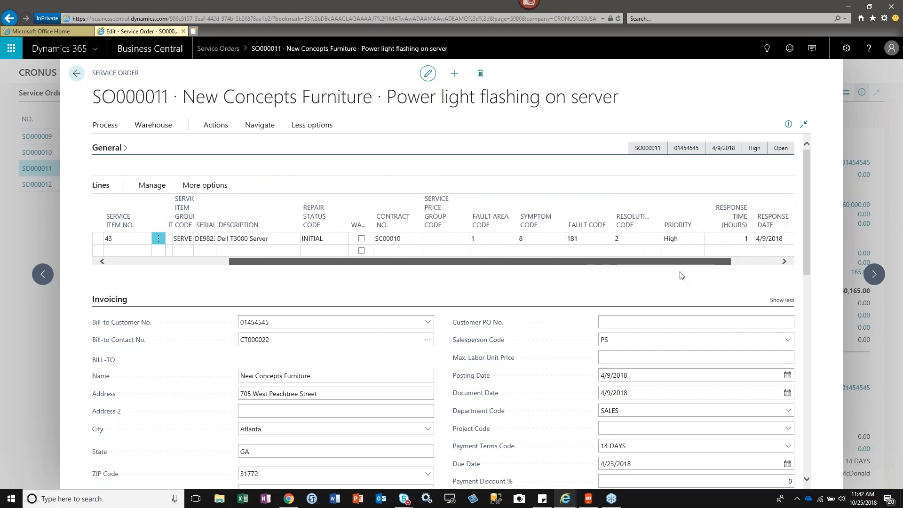
{"action": "left_click", "coordinate": [452, 239]}
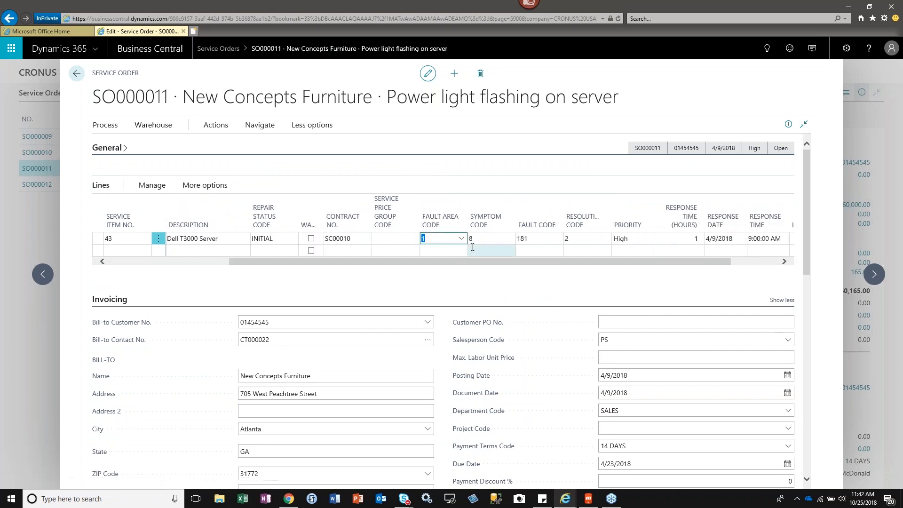
{"action": "left_click", "coordinate": [463, 240]}
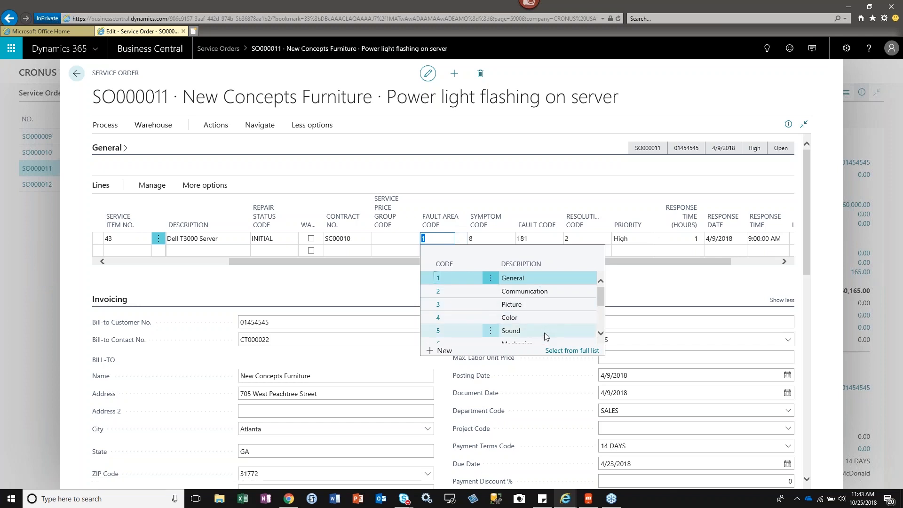
{"action": "left_click", "coordinate": [534, 277]}
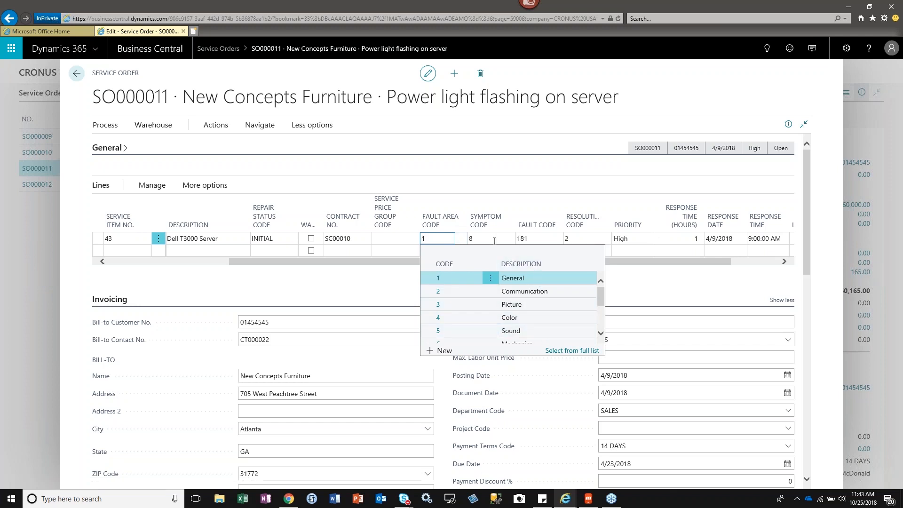
Look up the available Symptom Code and Fault Code options for the Dell T3000 Server line.
{"action": "left_click", "coordinate": [495, 240]}
{"action": "left_click", "coordinate": [508, 240]}
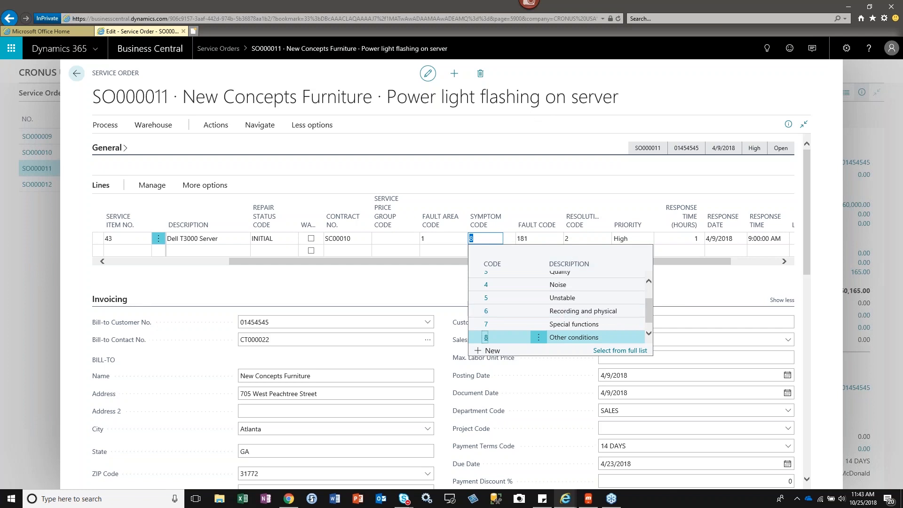
{"action": "left_click", "coordinate": [544, 236]}
{"action": "left_click", "coordinate": [557, 240]}
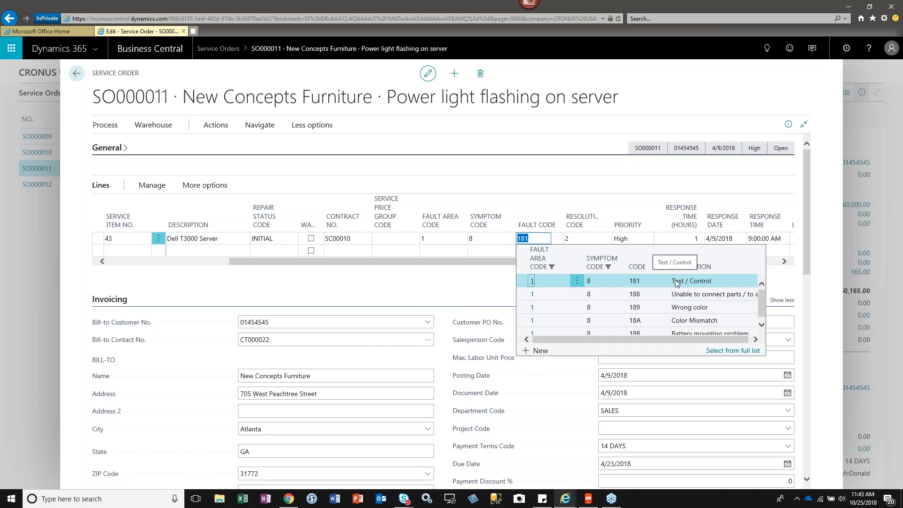
Review the Fault Code and Resolution Code options for the Dell T3000 Server line, keeping codes 181 and 2.
{"action": "scroll", "coordinate": [692, 305], "scroll_direction": "down", "scroll_amount": 1}
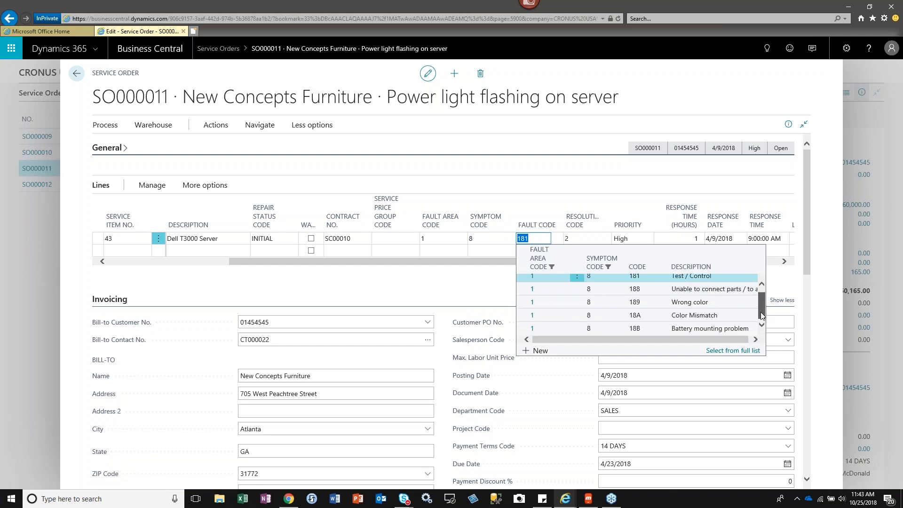
{"action": "left_click", "coordinate": [651, 281]}
{"action": "key", "text": "Tab"}
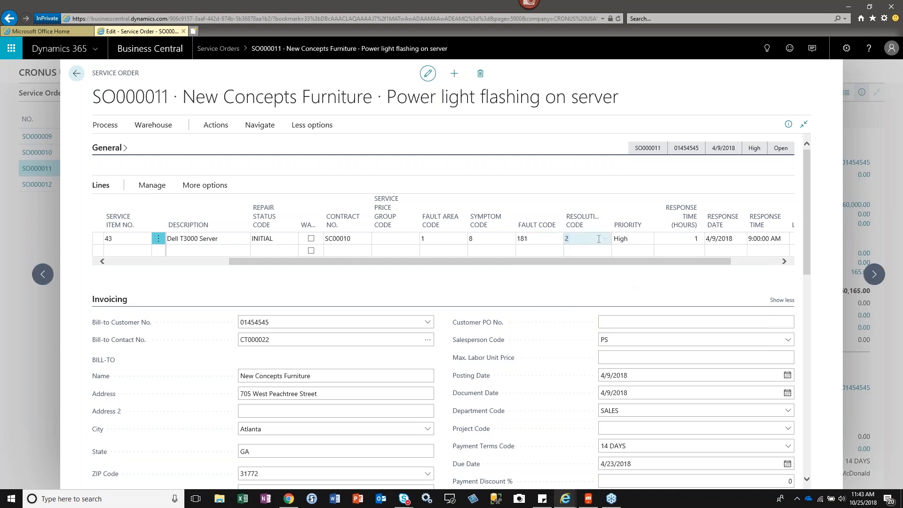
{"action": "left_click", "coordinate": [605, 239]}
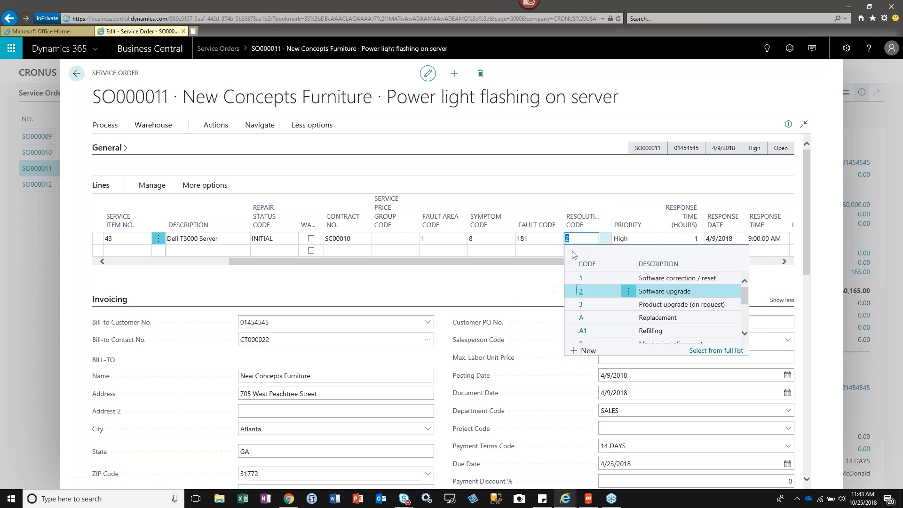
{"action": "left_click", "coordinate": [549, 284]}
Examine the response, loaner and previous services columns and the Service Price Group Code options on the service order lines.
{"action": "left_click_drag", "start_coordinate": [561, 264], "coordinate": [597, 270]}
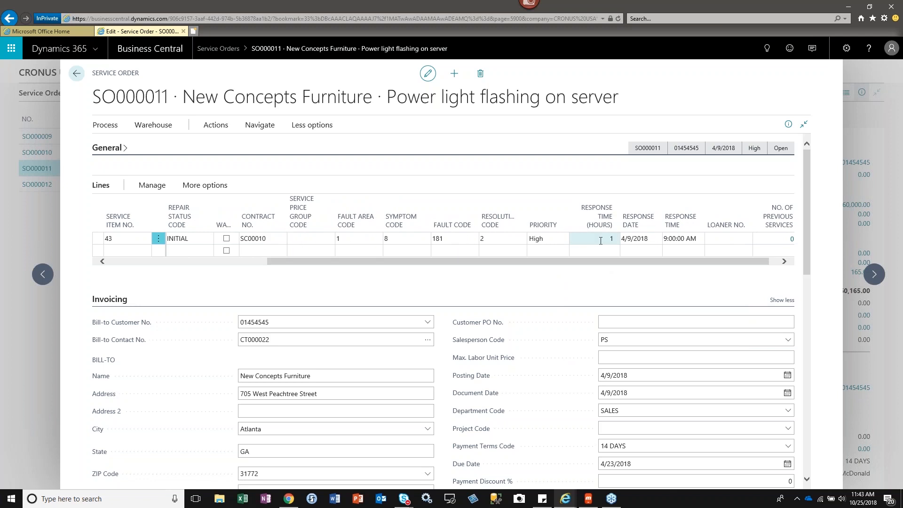
{"action": "left_click", "coordinate": [747, 240]}
{"action": "left_click", "coordinate": [301, 239]}
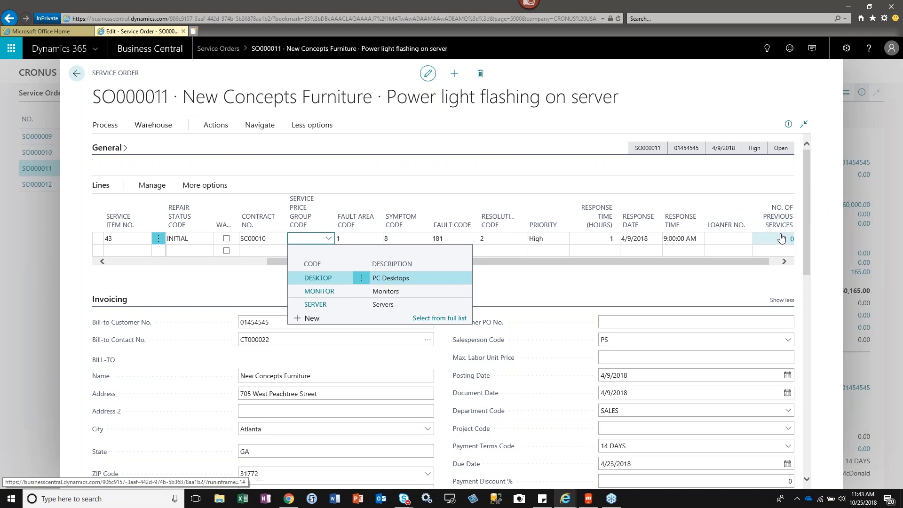
{"action": "left_click", "coordinate": [748, 250]}
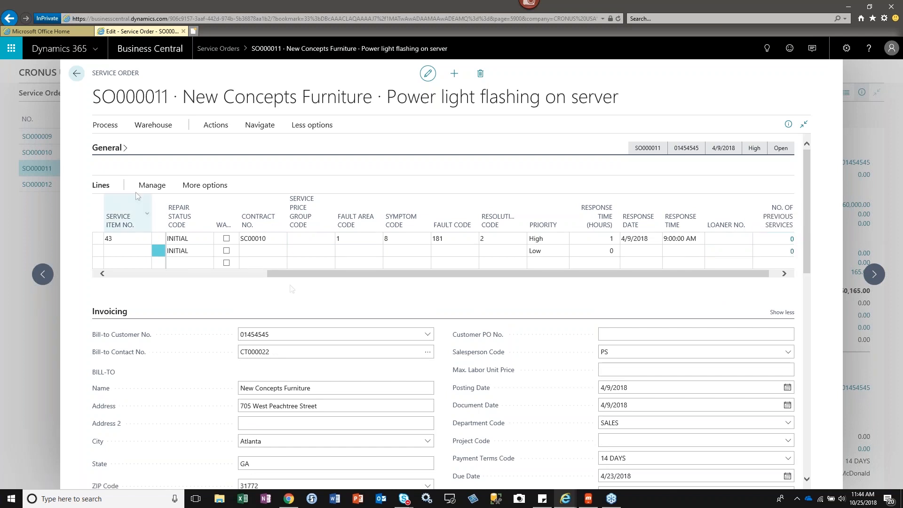
Close the service order, return to the Dispatcher home page and open the Dispatch Board to review its orders.
{"action": "left_click", "coordinate": [77, 74]}
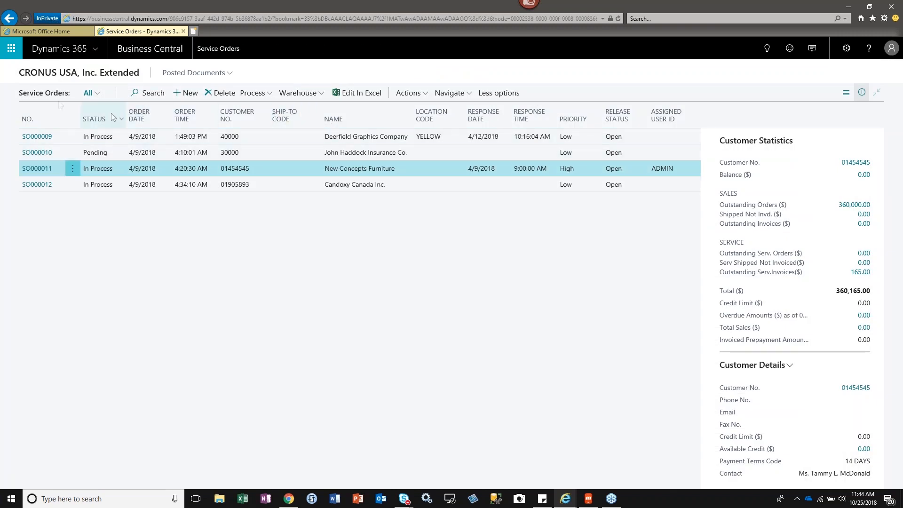
{"action": "left_click", "coordinate": [9, 19]}
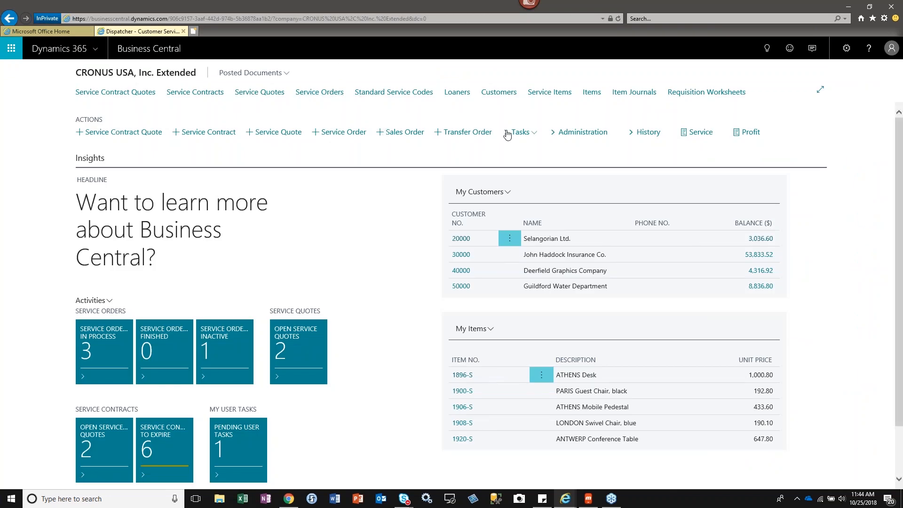
{"action": "left_click", "coordinate": [555, 134]}
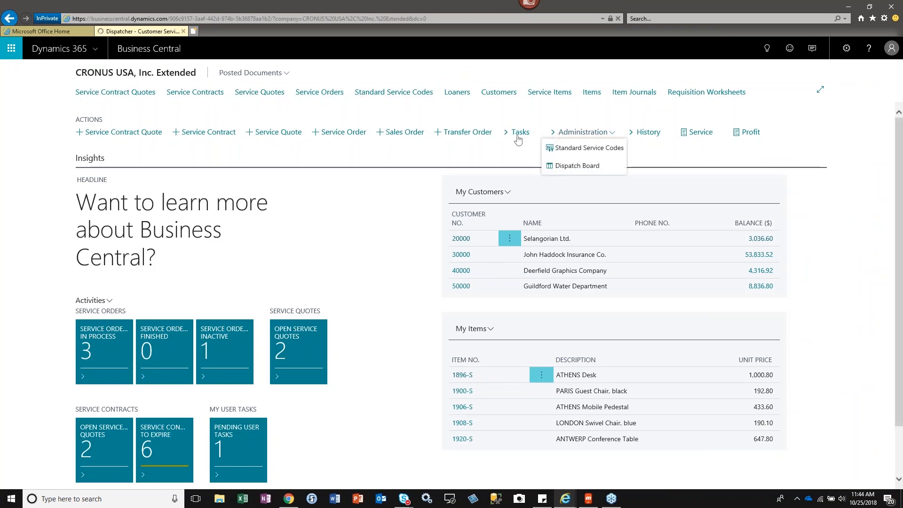
{"action": "left_click", "coordinate": [569, 166]}
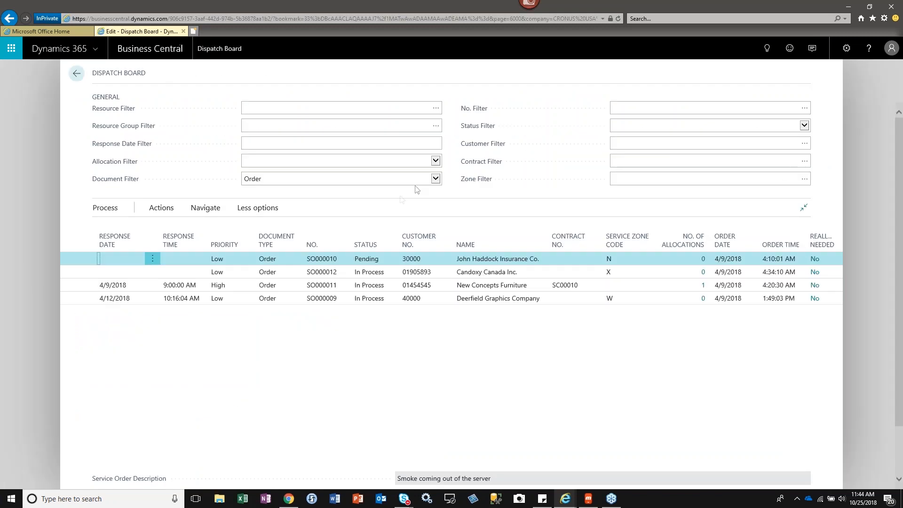
{"action": "left_click", "coordinate": [448, 273]}
{"action": "left_click", "coordinate": [241, 334]}
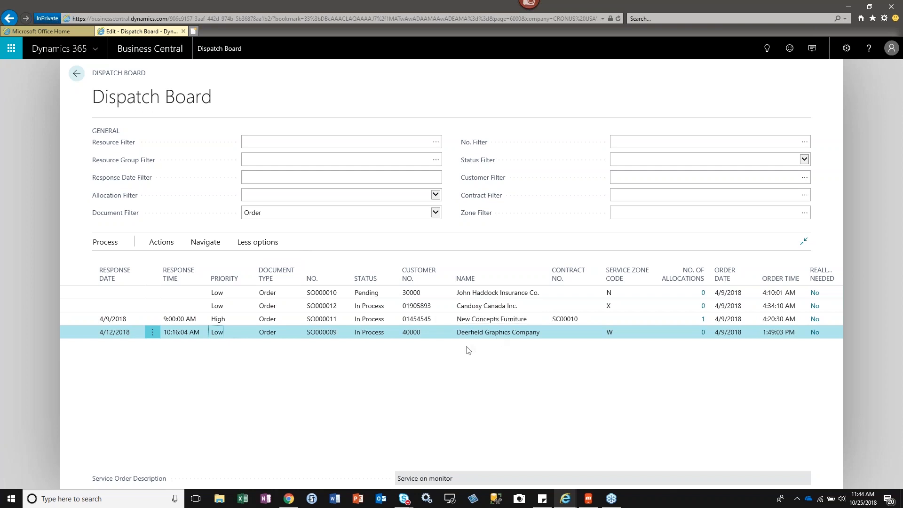
Preview the printed service order for New Concepts Furniture from the Dispatch Board and close the preview.
{"action": "left_click", "coordinate": [661, 319]}
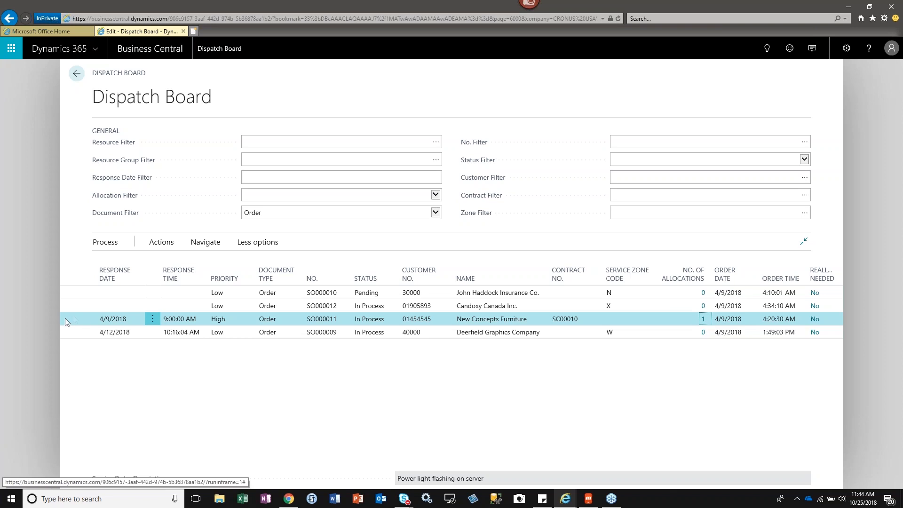
{"action": "left_click", "coordinate": [162, 242]}
{"action": "left_click", "coordinate": [203, 243]}
{"action": "left_click", "coordinate": [161, 242]}
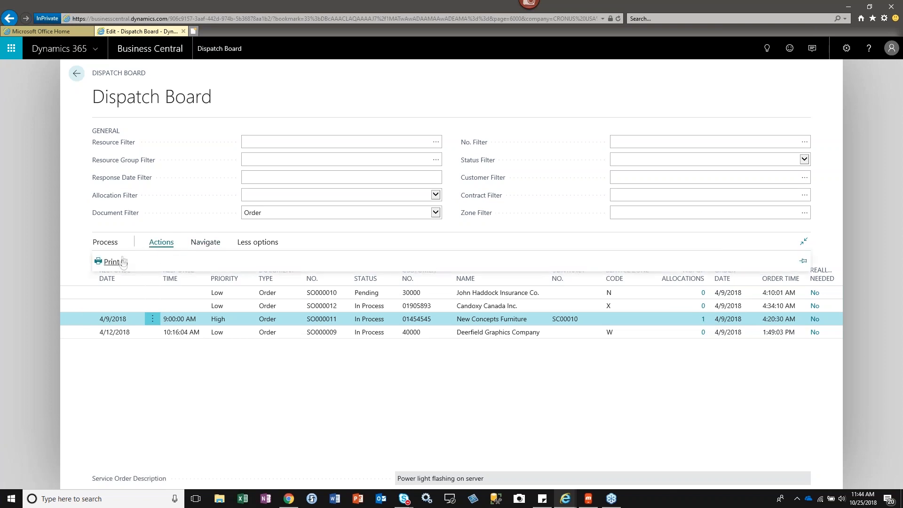
{"action": "left_click", "coordinate": [113, 261]}
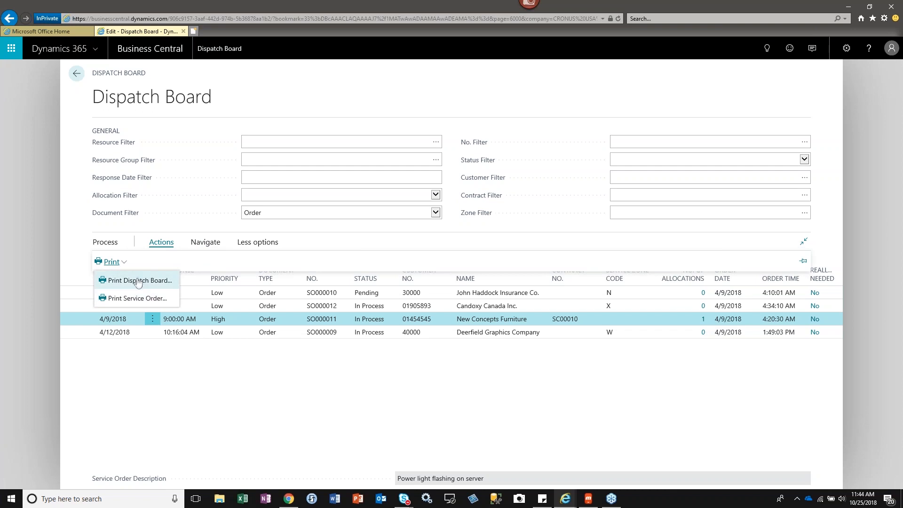
{"action": "left_click", "coordinate": [134, 299]}
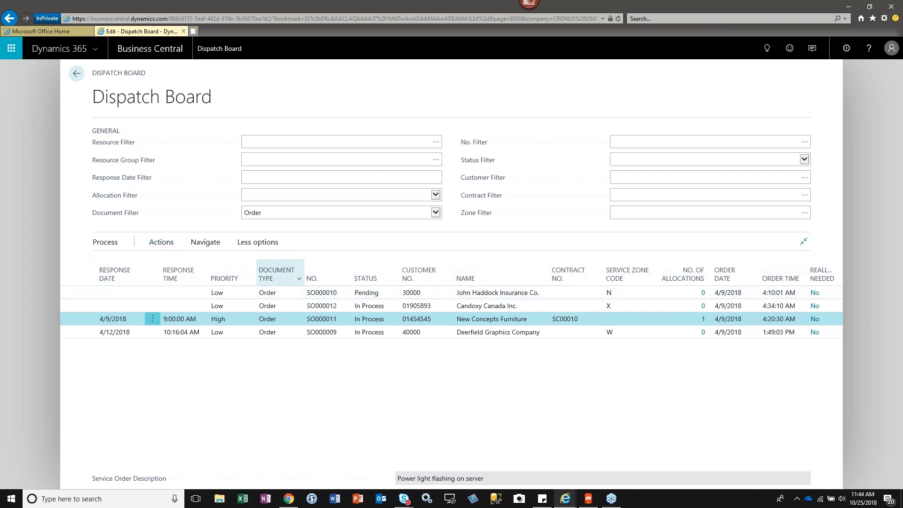
{"action": "left_click", "coordinate": [530, 316]}
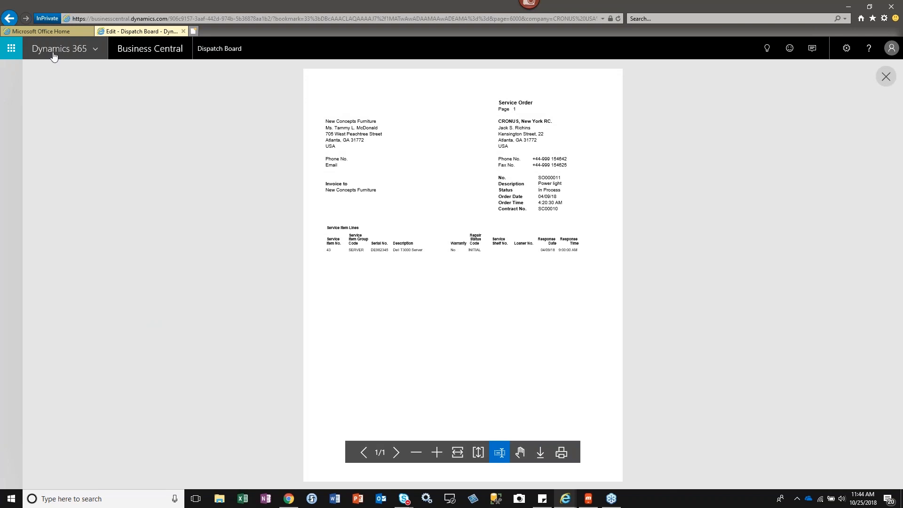
{"action": "left_click", "coordinate": [9, 18]}
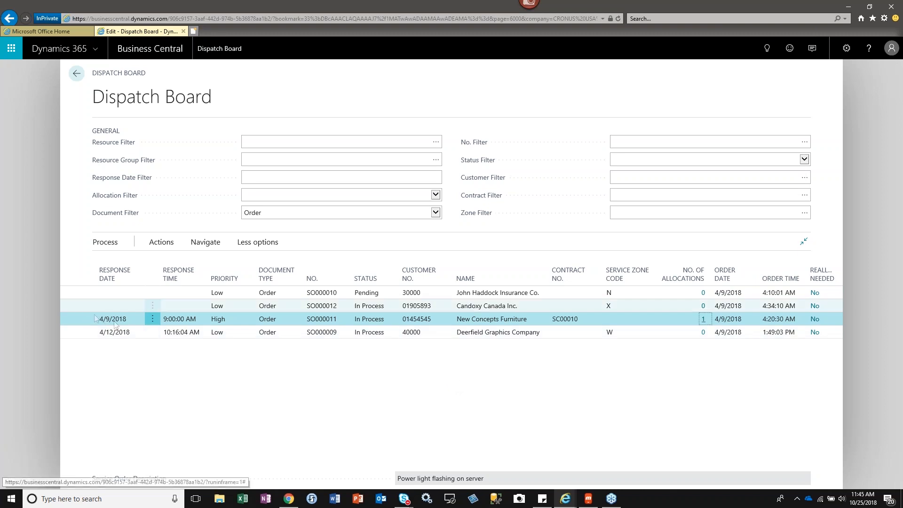
Open the Resource Allocations for the New Concepts Furniture order on the Dispatch Board.
{"action": "left_click", "coordinate": [160, 242]}
{"action": "left_click", "coordinate": [202, 242]}
{"action": "left_click", "coordinate": [159, 262]}
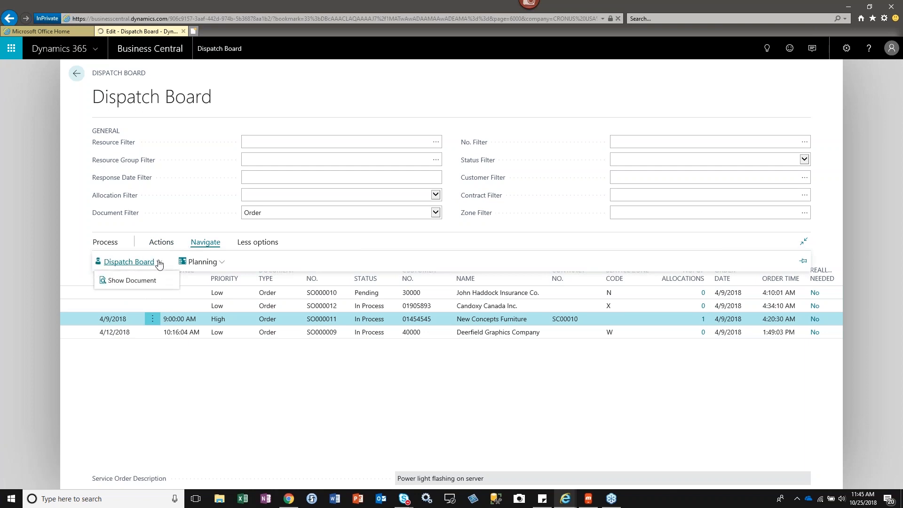
{"action": "left_click", "coordinate": [219, 265]}
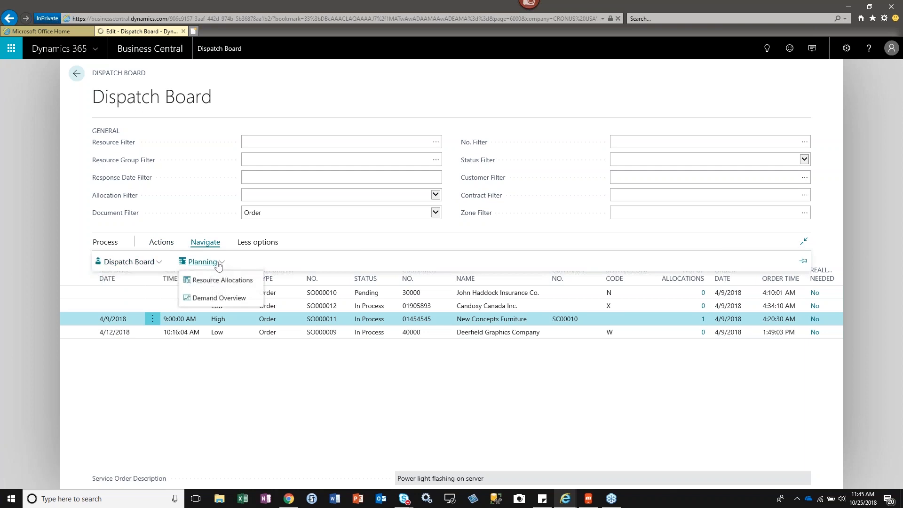
{"action": "left_click", "coordinate": [203, 280]}
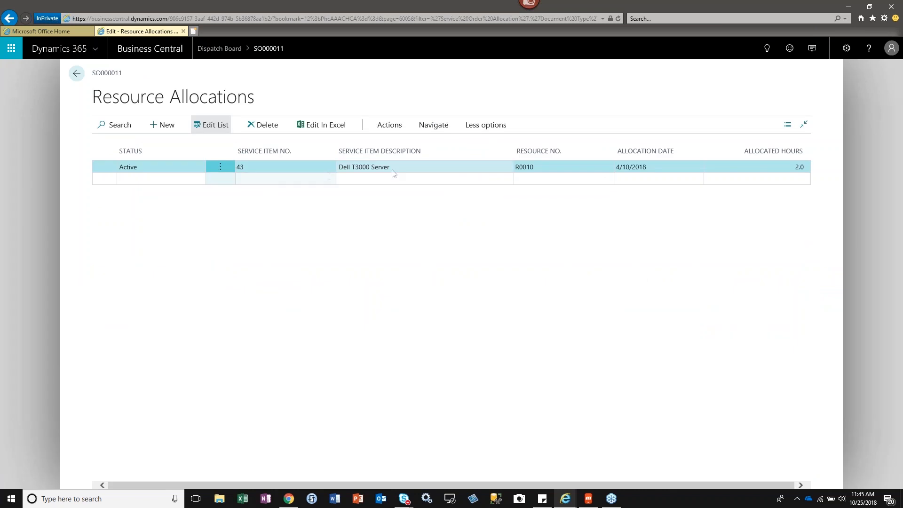
Review the available resources and the allocation date for the Dell T3000 Server, and return to the Dispatch Board.
{"action": "left_click", "coordinate": [546, 166]}
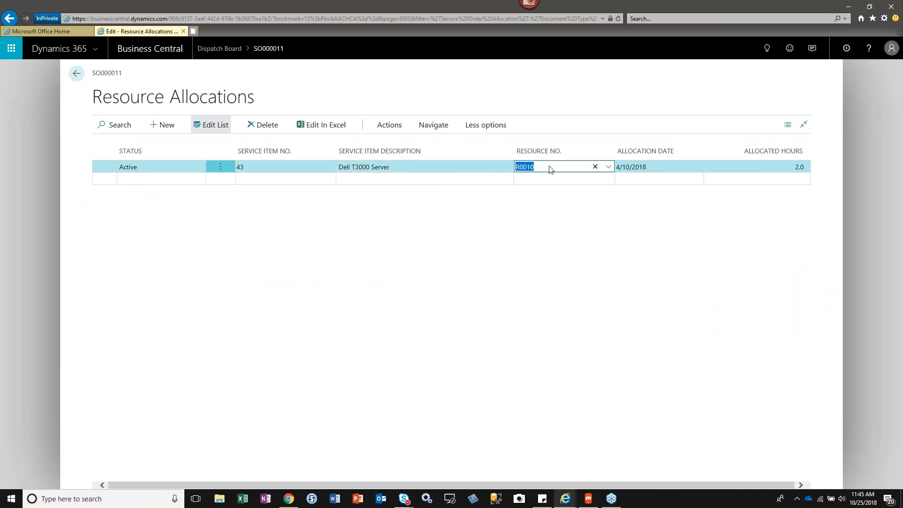
{"action": "left_click", "coordinate": [608, 167]}
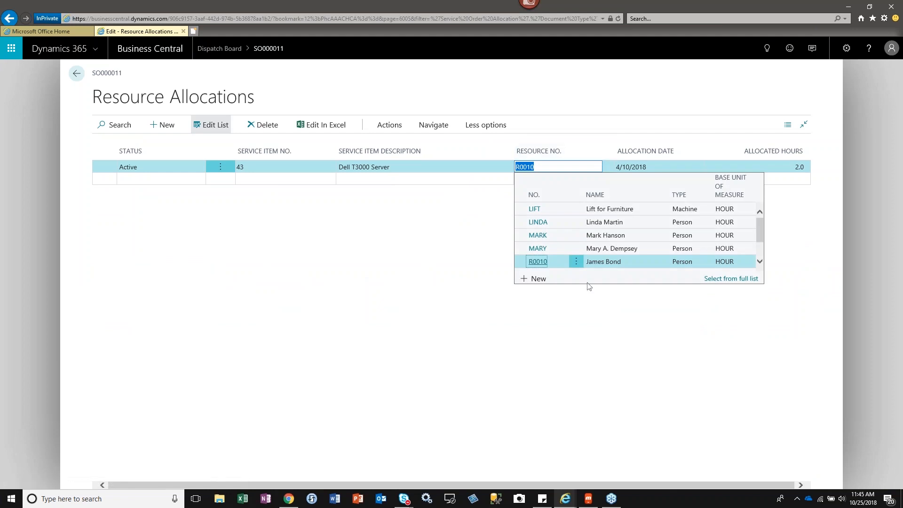
{"action": "left_click", "coordinate": [428, 218]}
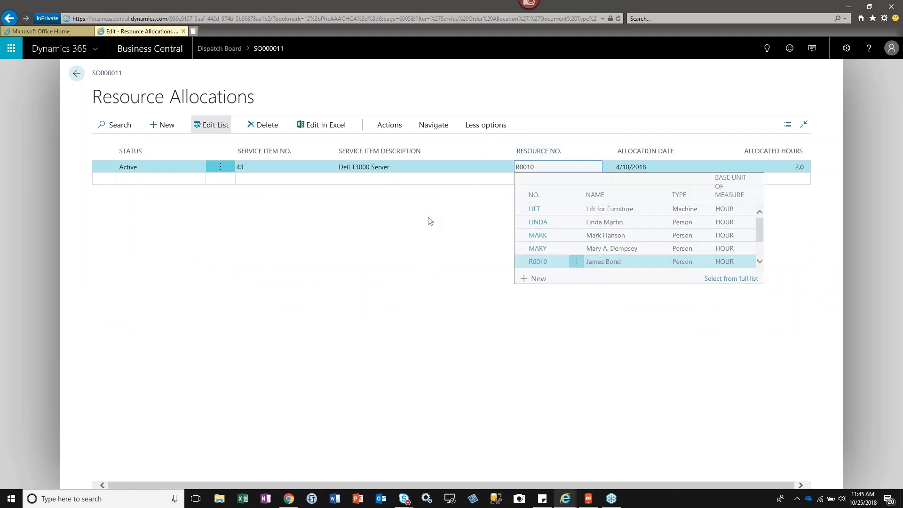
{"action": "left_click", "coordinate": [660, 167]}
{"action": "left_click", "coordinate": [677, 210]}
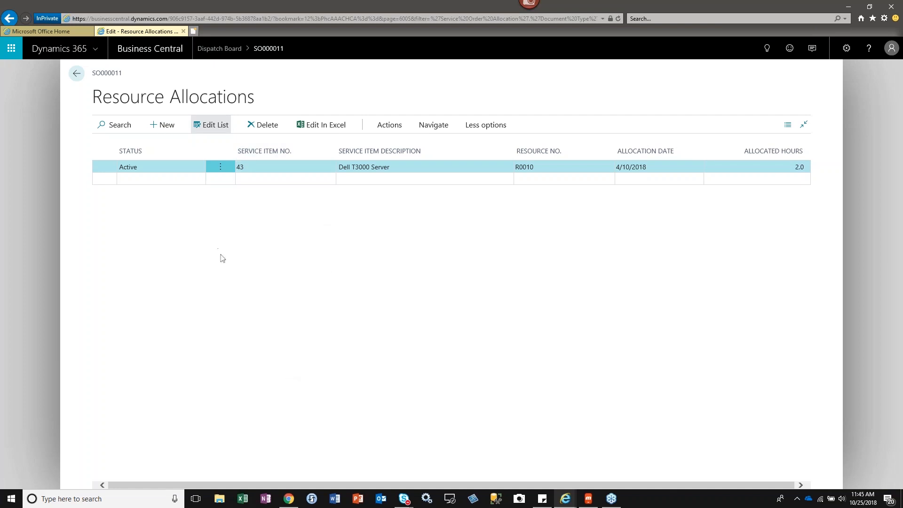
{"action": "left_click", "coordinate": [77, 73]}
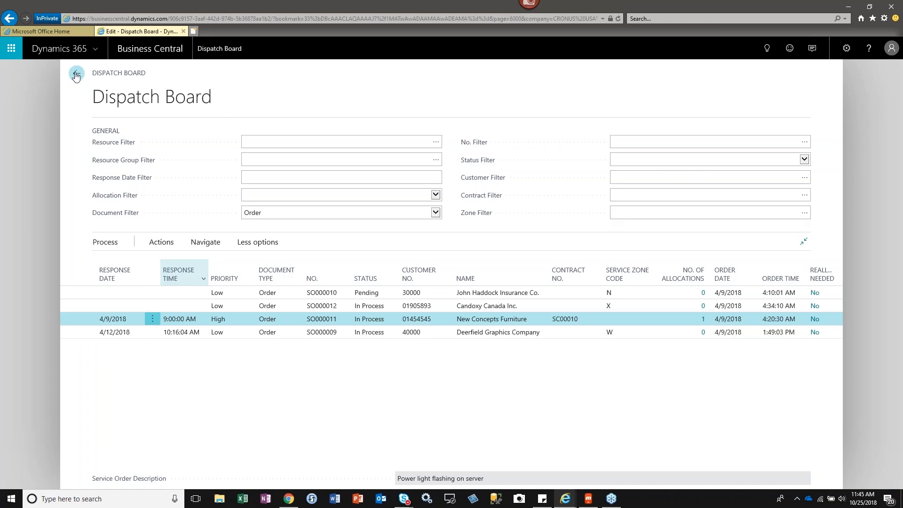
Revisit the New Concepts Furniture order's Resource Allocations, and leave the Dispatch Board for the Dispatcher home page.
{"action": "left_click", "coordinate": [109, 244]}
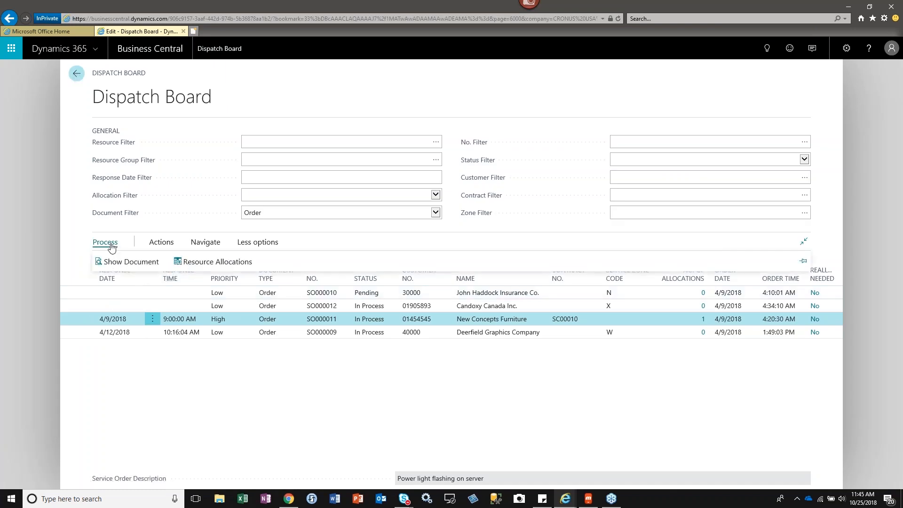
{"action": "left_click", "coordinate": [214, 262]}
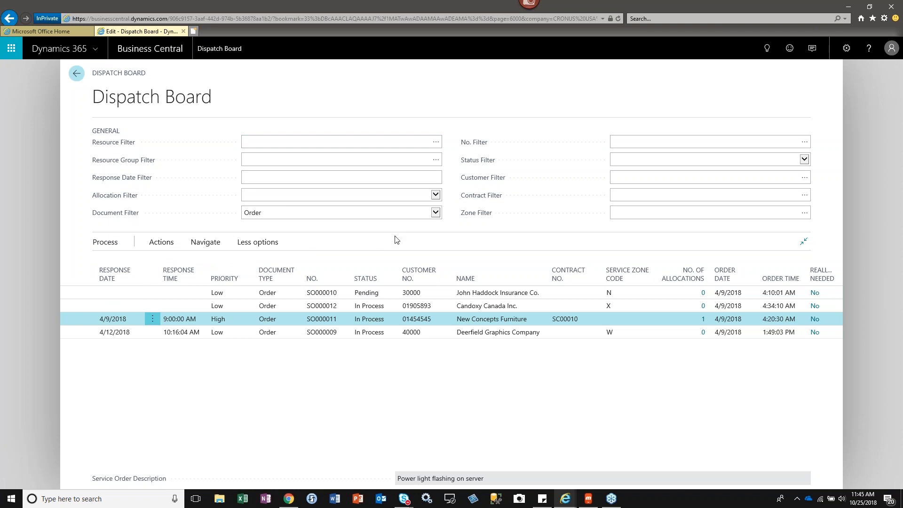
{"action": "left_click", "coordinate": [76, 74]}
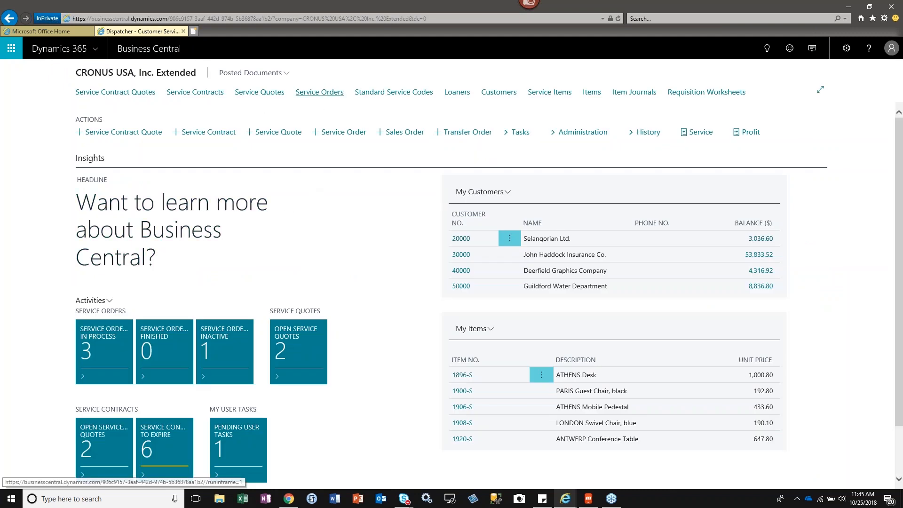
Review the Loaners list, including the ATHENS Desk entry, and return to the Dispatcher home page.
{"action": "left_click", "coordinate": [456, 94]}
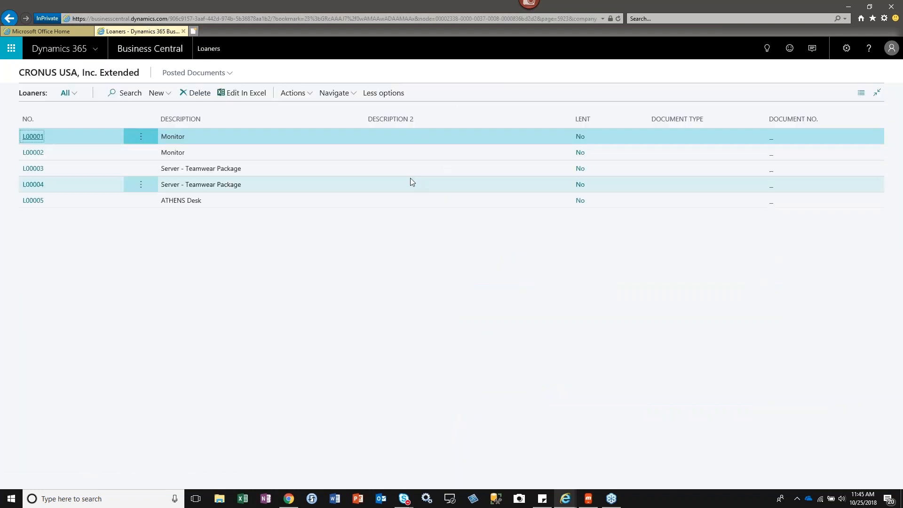
{"action": "left_click", "coordinate": [405, 201]}
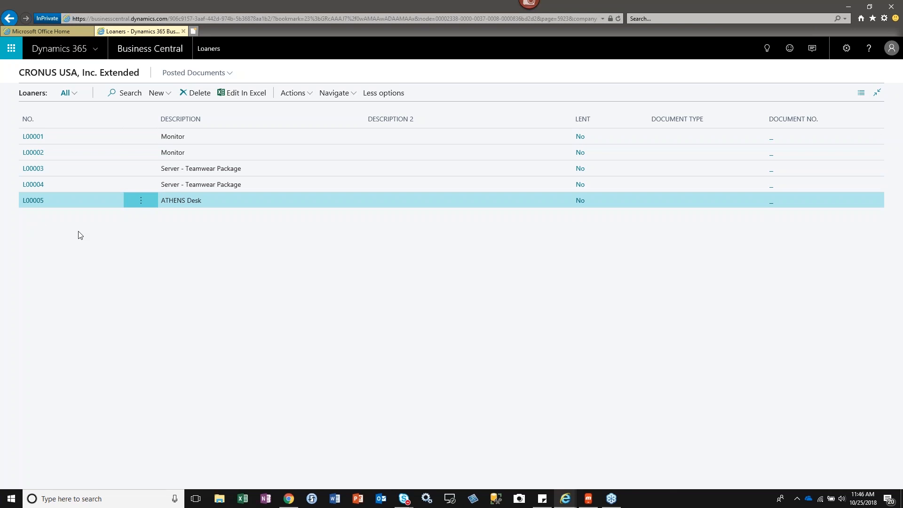
{"action": "left_click", "coordinate": [9, 19]}
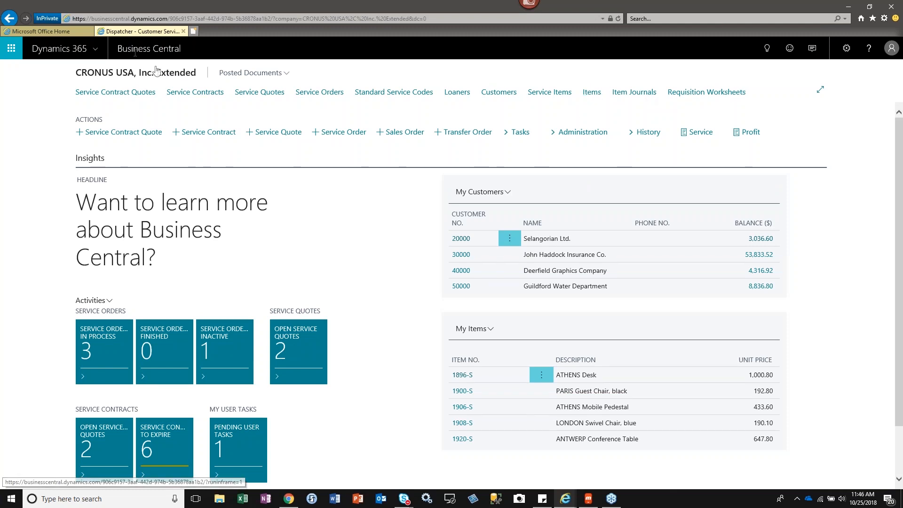
Open Order Planning and review the Show Demand as options, keeping All Demand.
{"action": "left_click", "coordinate": [554, 135]}
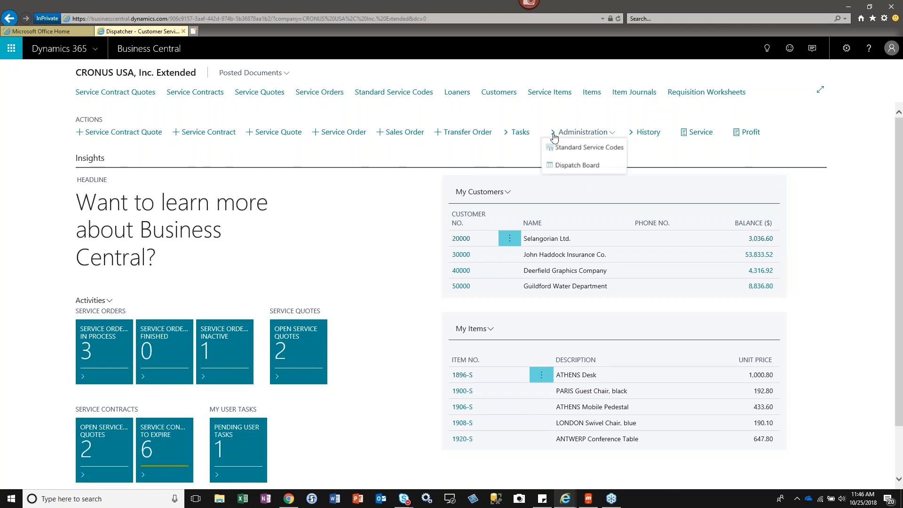
{"action": "left_click", "coordinate": [508, 136]}
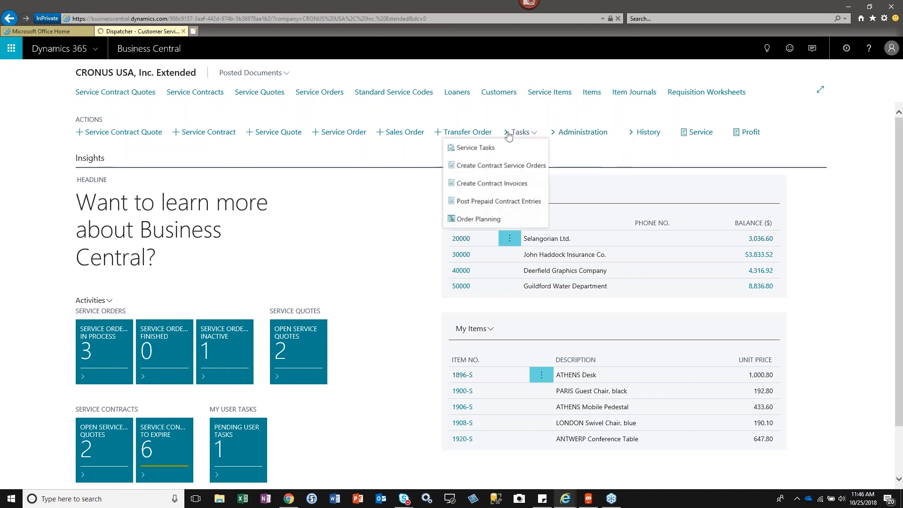
{"action": "left_click", "coordinate": [478, 220]}
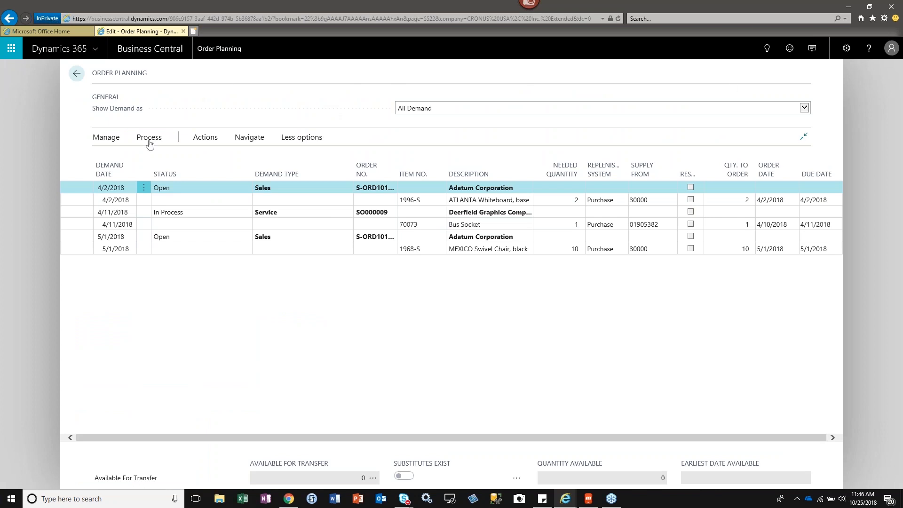
{"action": "left_click", "coordinate": [804, 108]}
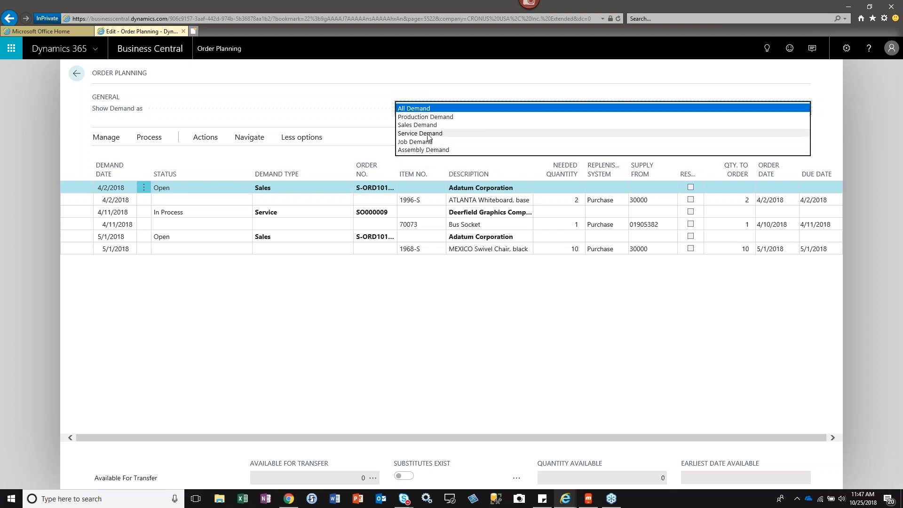
{"action": "left_click", "coordinate": [369, 116]}
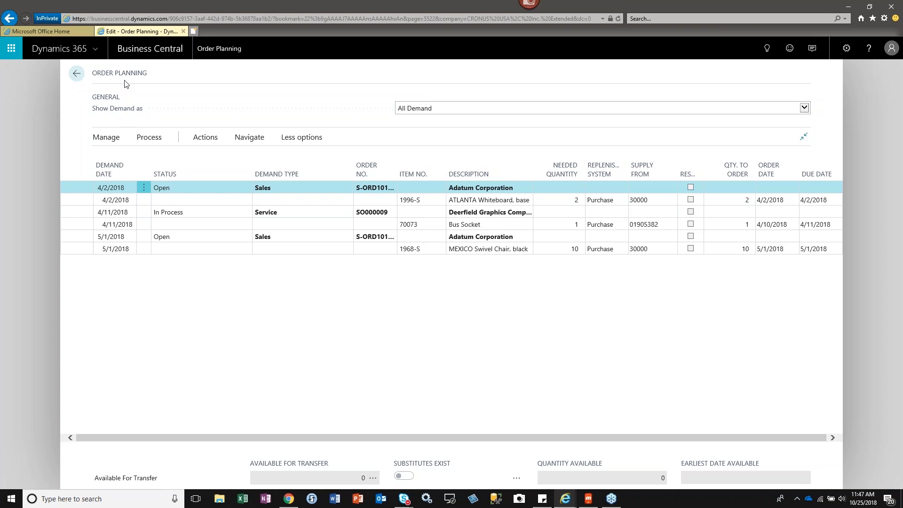
Select the 4/2/2018, 4/11/2018 and 5/1/2018 demand header lines in Order Planning, and return to the Dispatcher home page.
{"action": "left_click", "coordinate": [206, 138]}
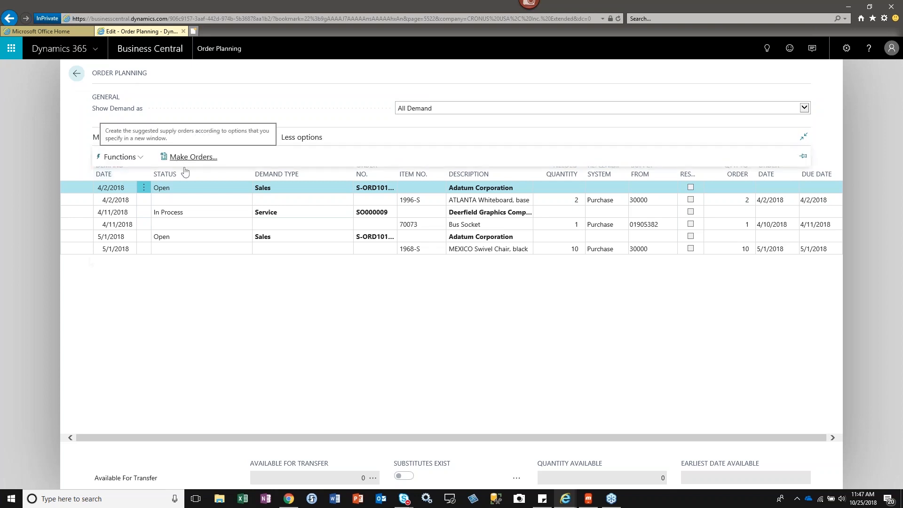
{"action": "left_click", "coordinate": [143, 187]}
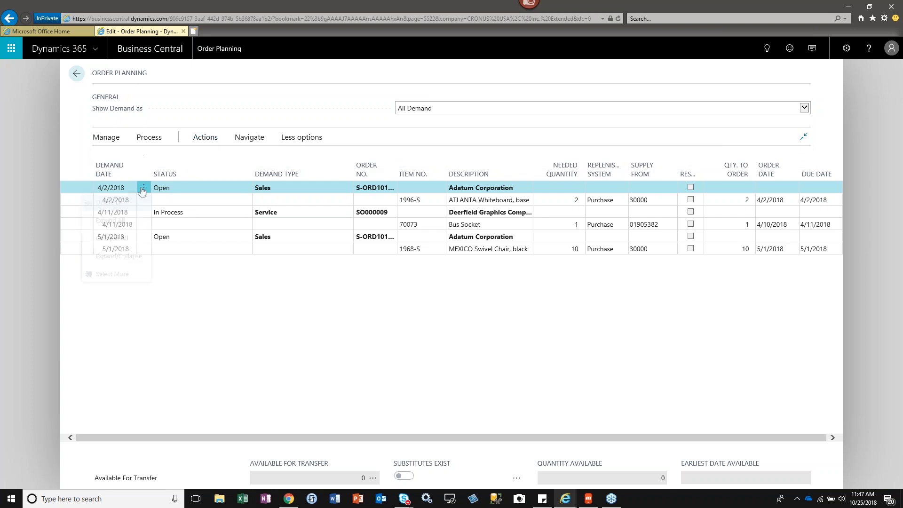
{"action": "left_click", "coordinate": [95, 275]}
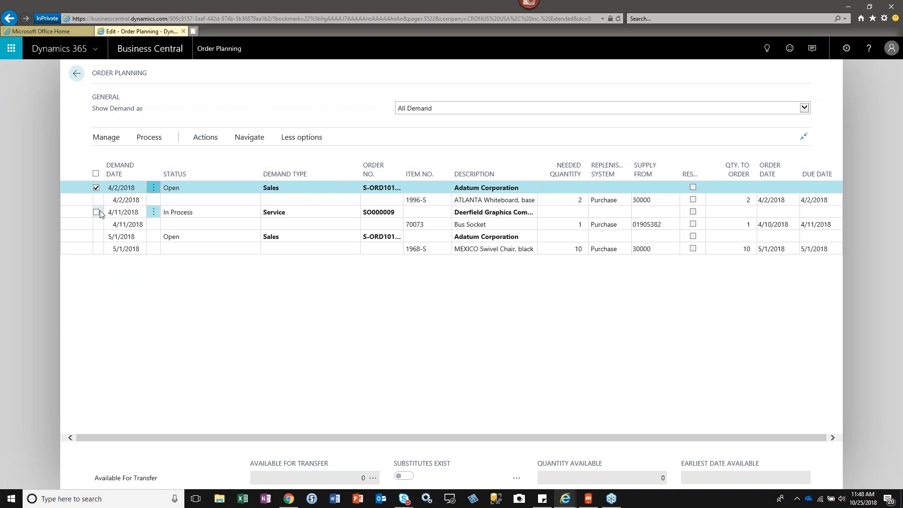
{"action": "left_click", "coordinate": [96, 212]}
{"action": "left_click", "coordinate": [96, 270]}
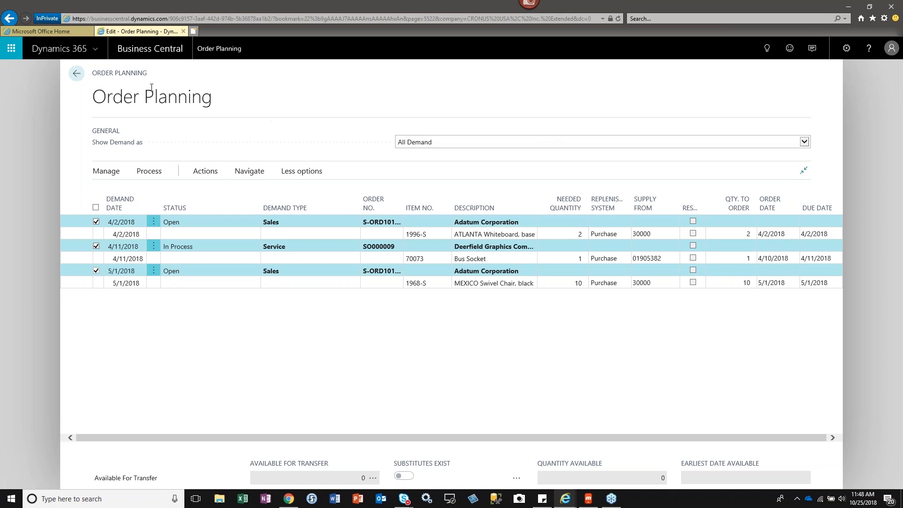
{"action": "left_click", "coordinate": [76, 74]}
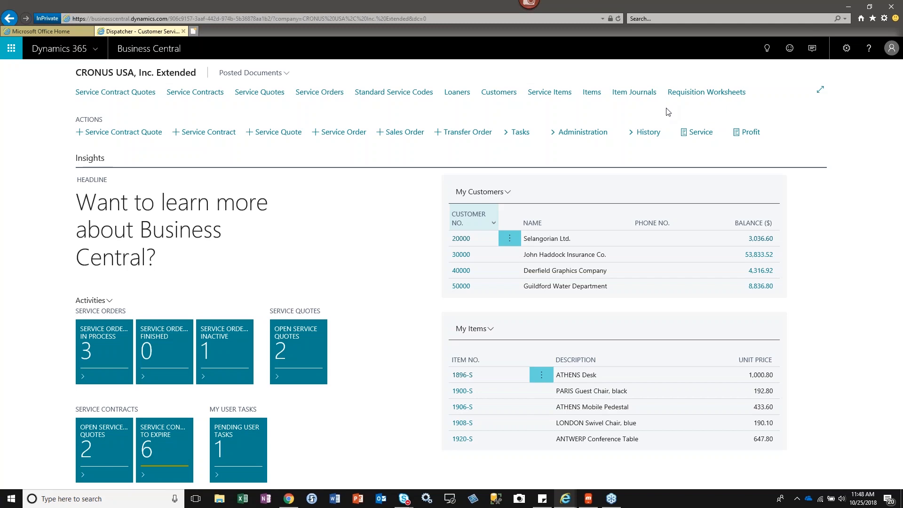
Review the available Profit reports and Service reports on the Dispatcher home page.
{"action": "left_click", "coordinate": [754, 138]}
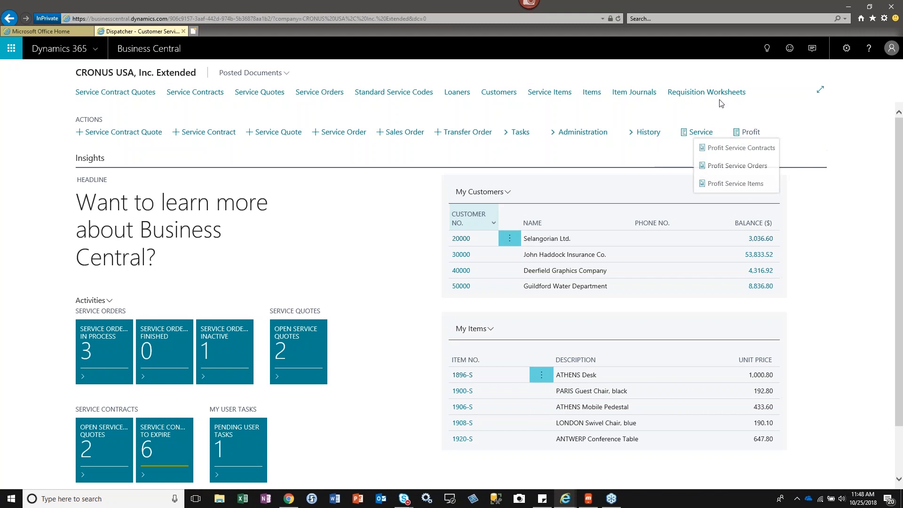
{"action": "left_click", "coordinate": [702, 132]}
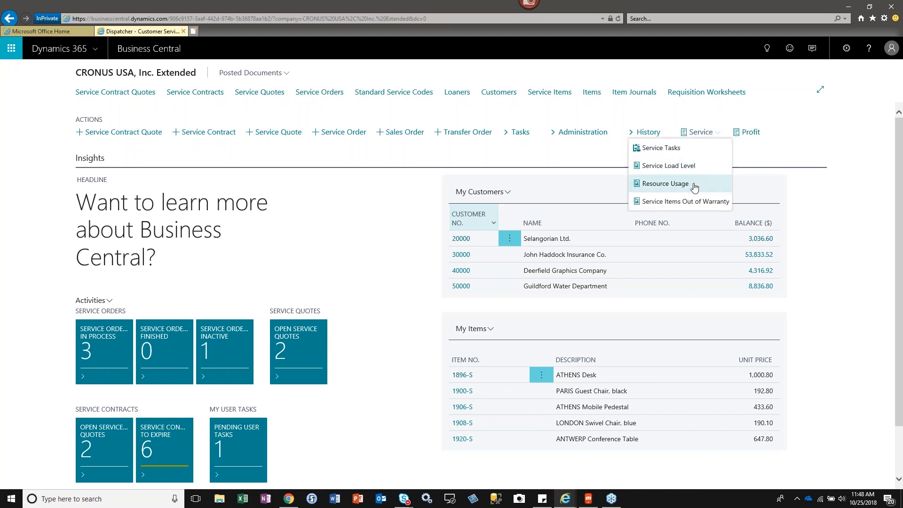